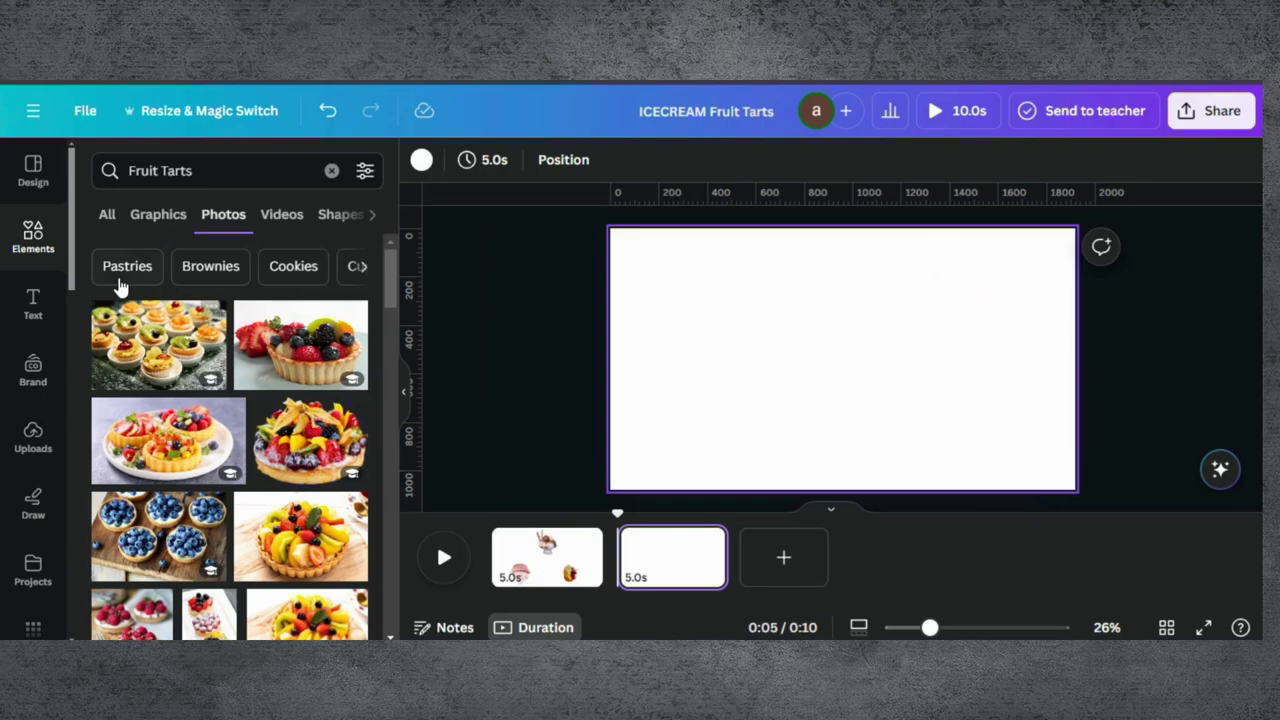
Add a heading to the blank second page and set its text to "Icecream"
{"action": "left_click", "coordinate": [34, 308]}
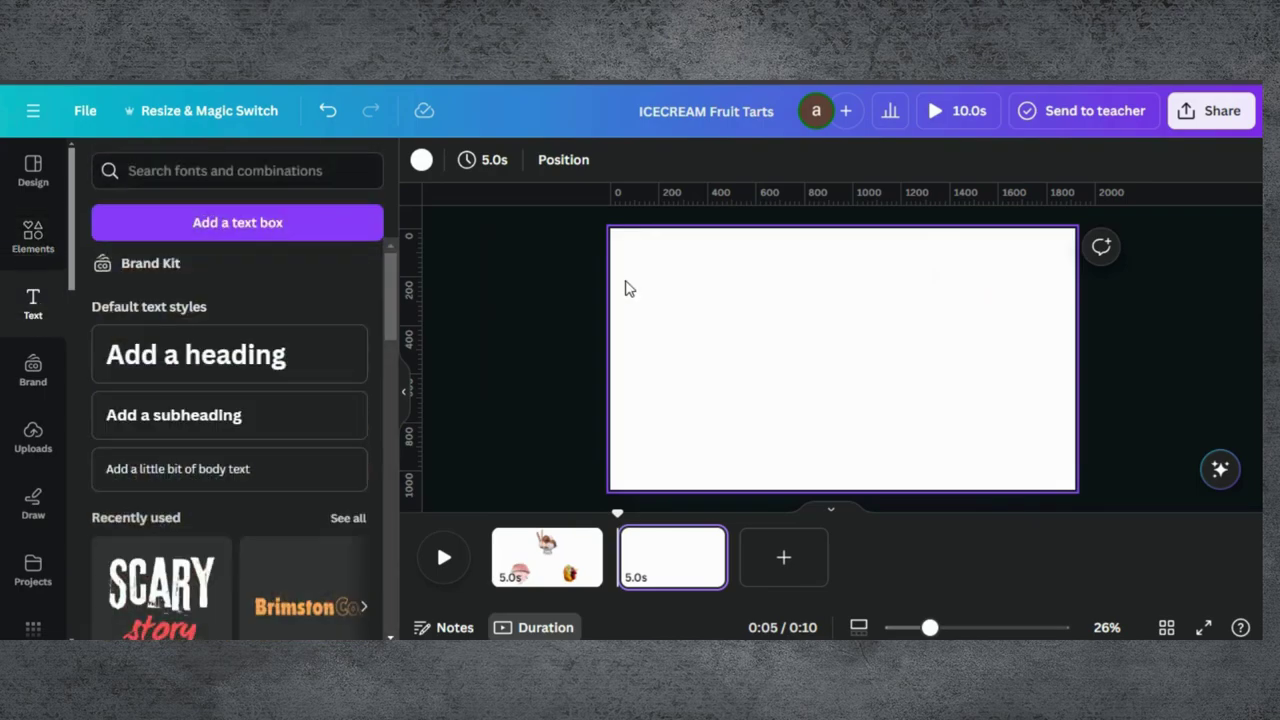
{"action": "left_click", "coordinate": [328, 351]}
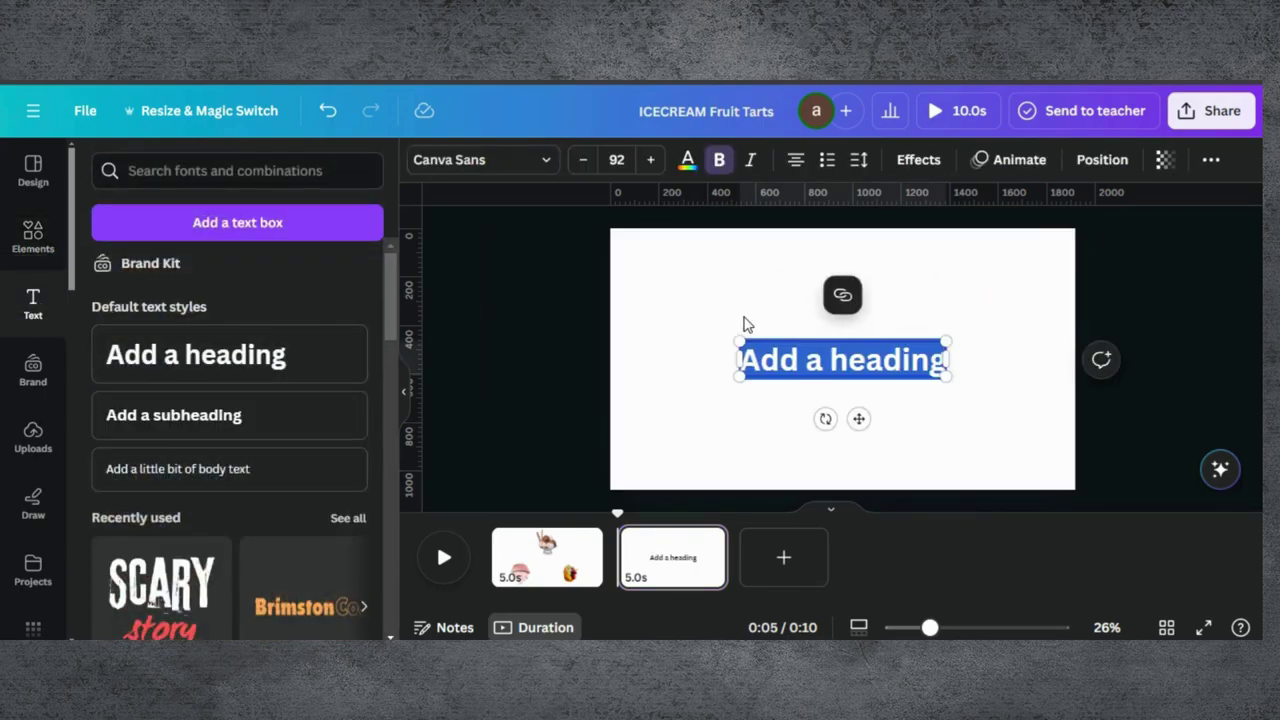
{"action": "type", "text": "Ice"}
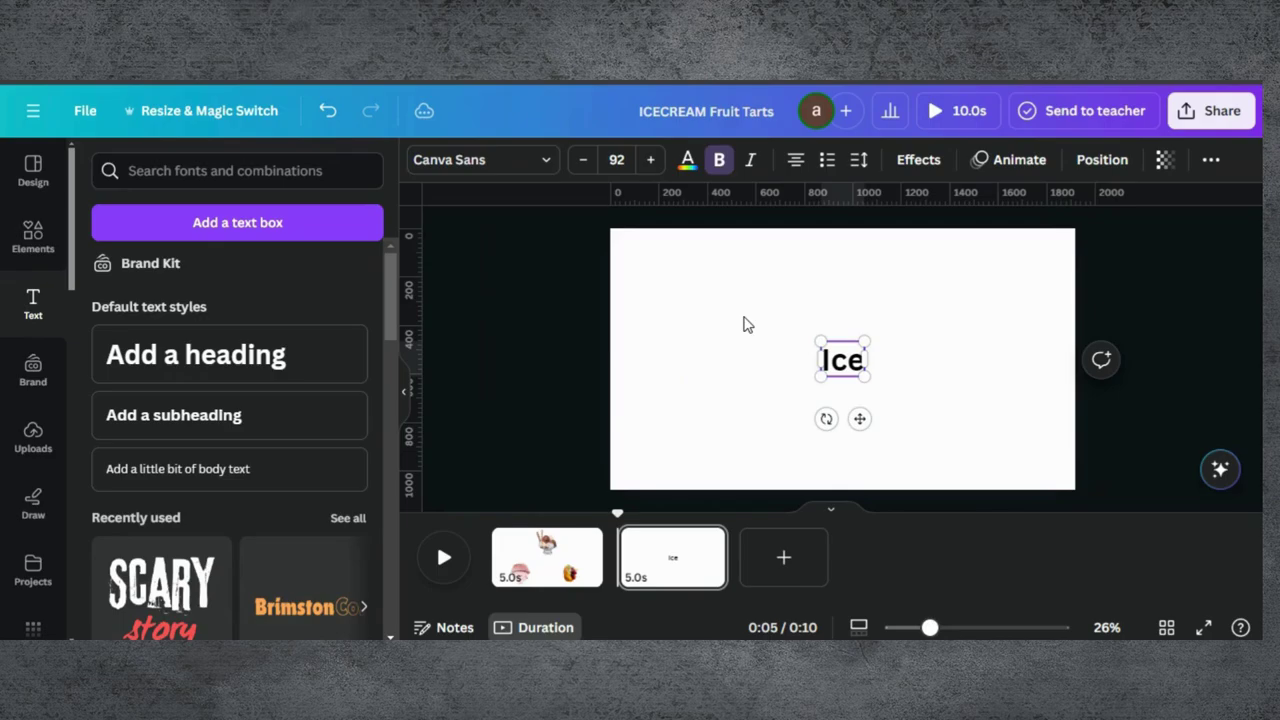
{"action": "type", "text": "cream"}
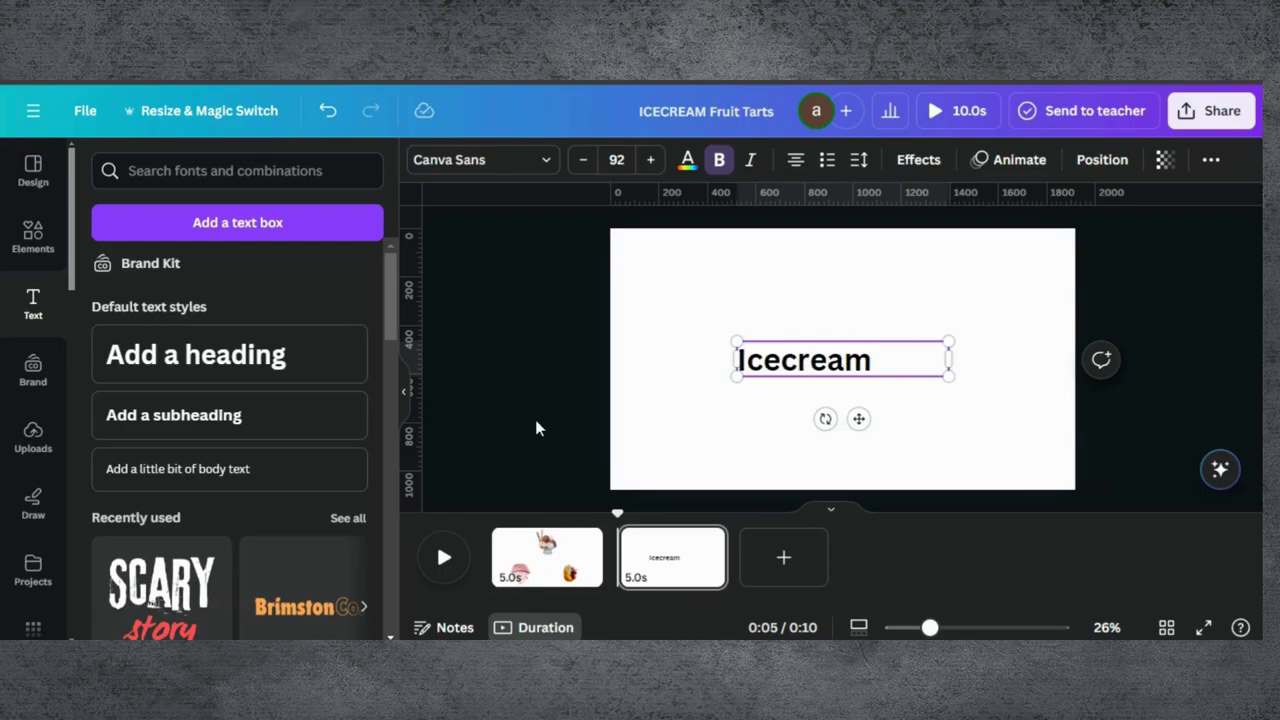
Copy the element search term "Fruit Tarts" and paste it into the heading after "Icecream", separated by a wide gap
{"action": "left_click", "coordinate": [33, 235]}
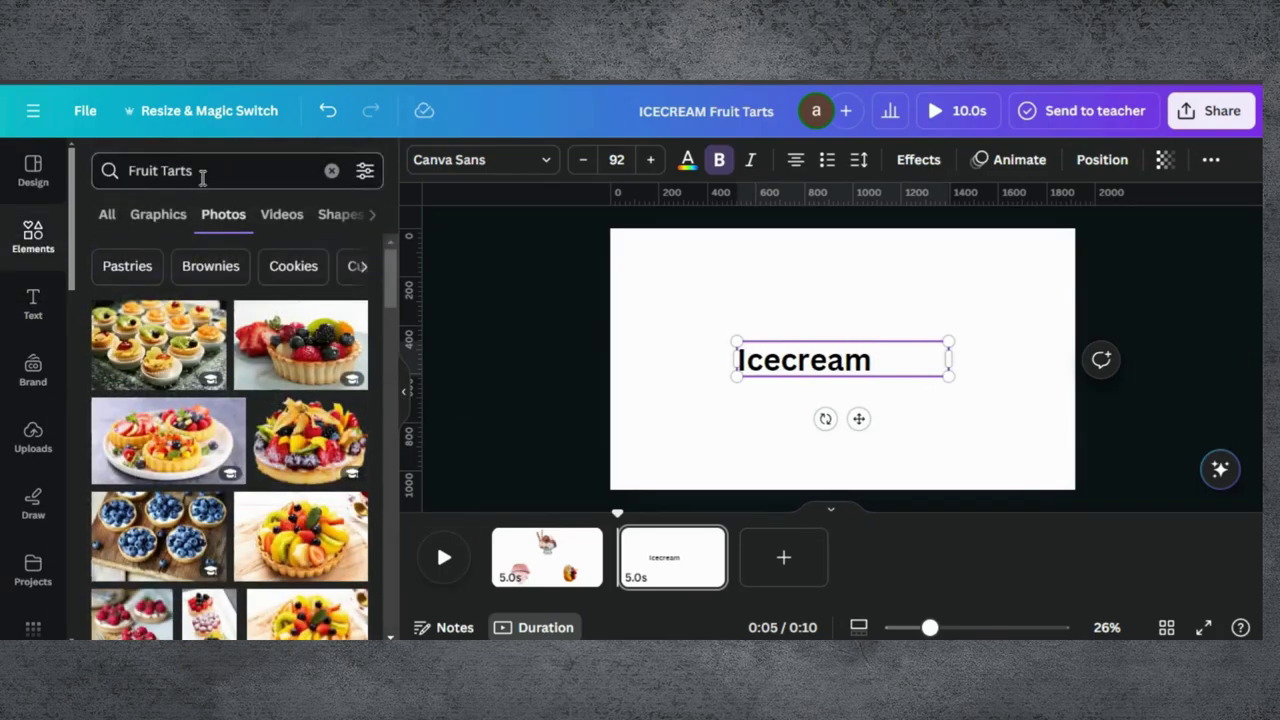
{"action": "left_click", "coordinate": [202, 174]}
{"action": "key", "text": "ctrl+c"}
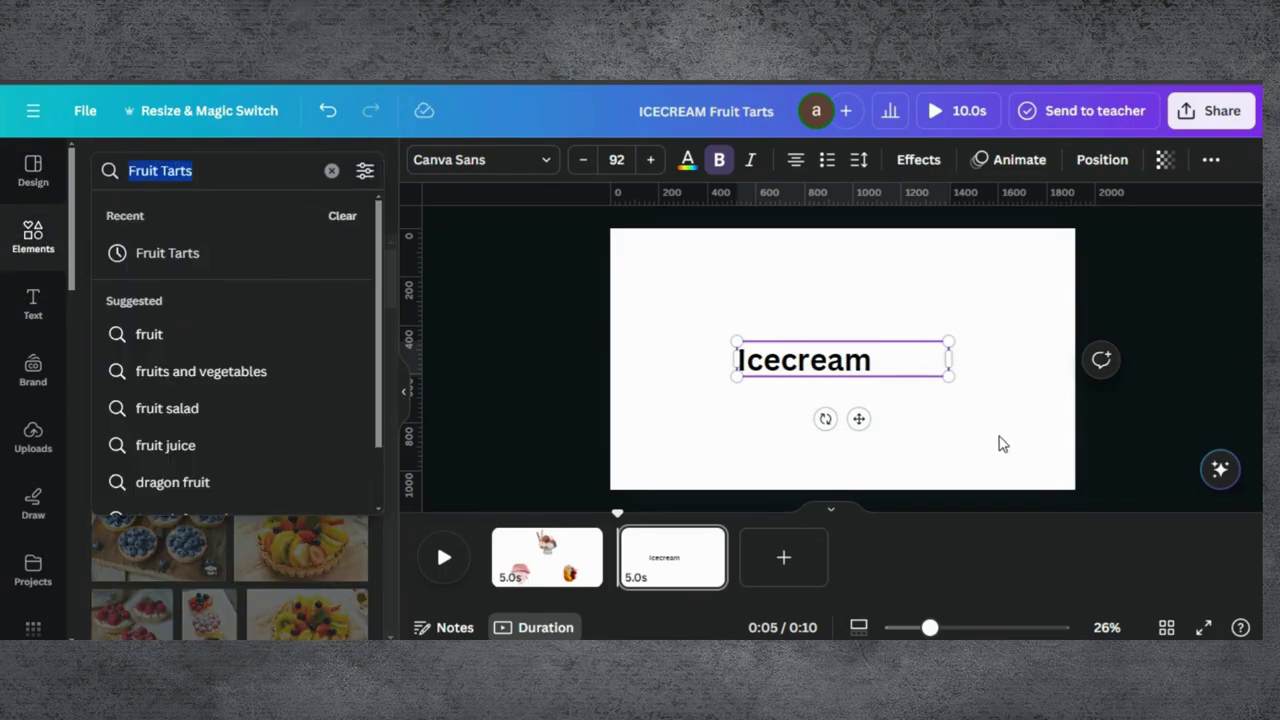
{"action": "left_click", "coordinate": [940, 357]}
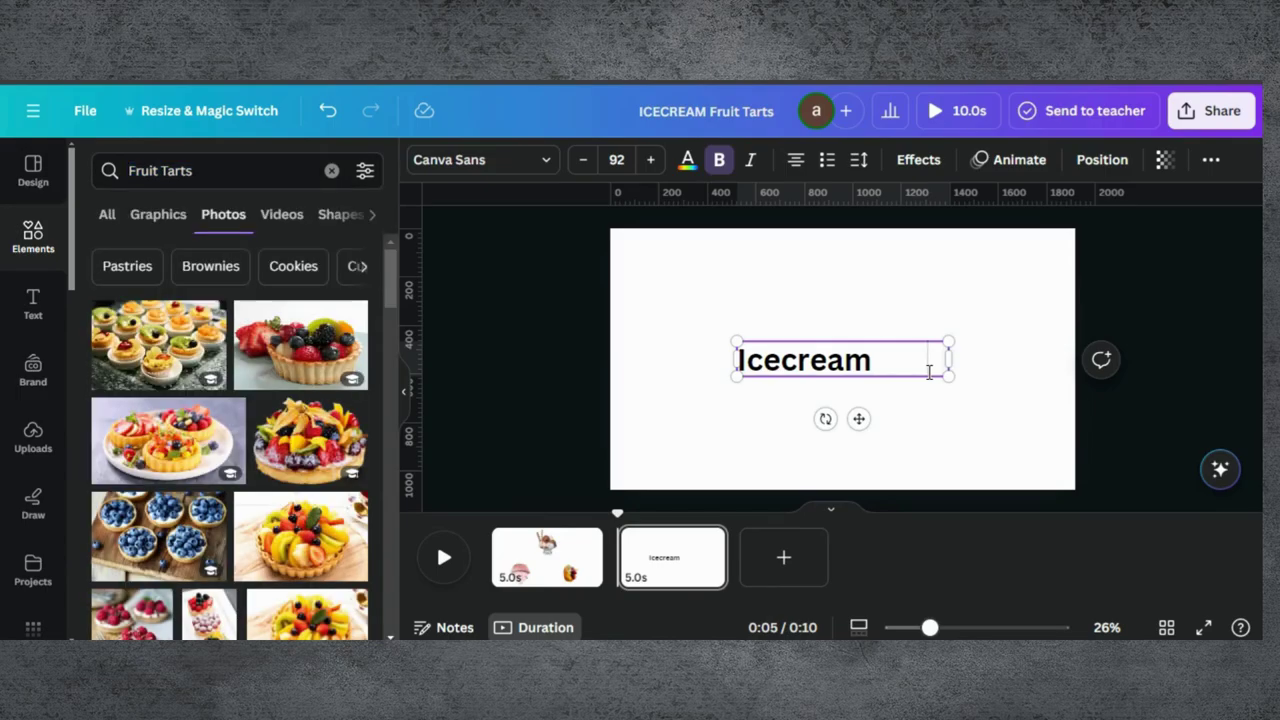
{"action": "key", "text": "ctrl+v"}
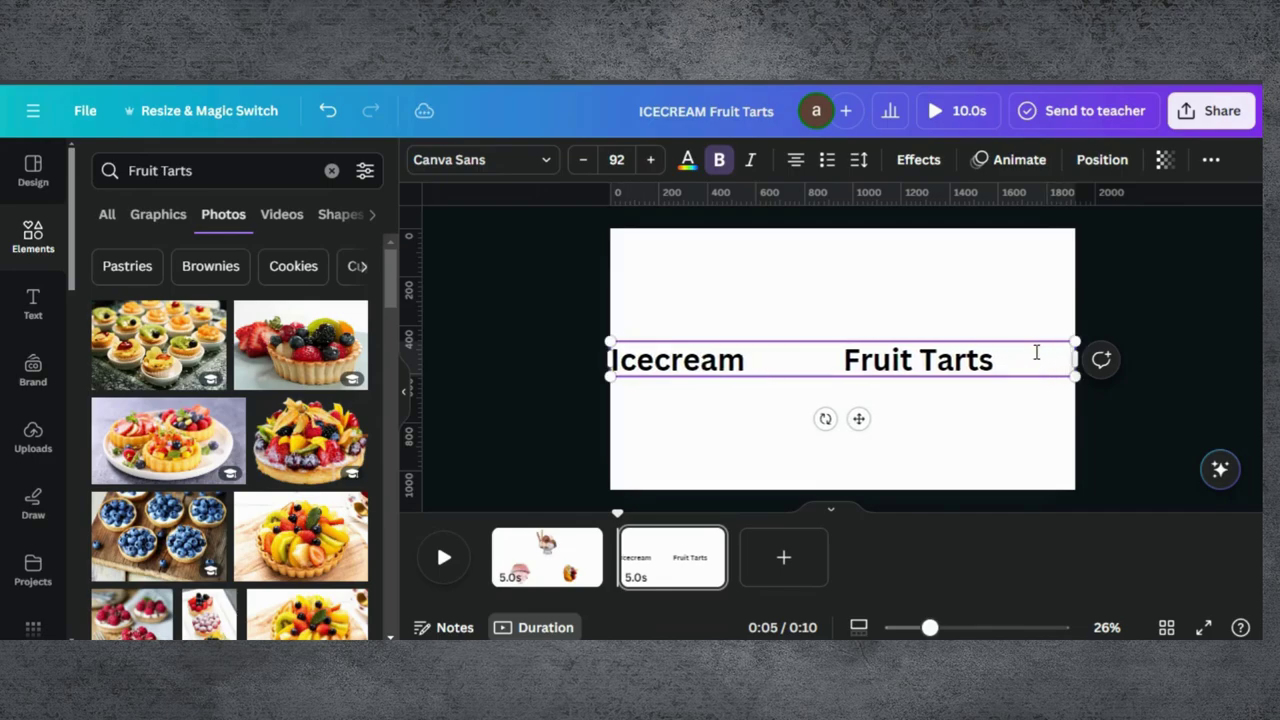
Add the word "Cupcake" to the heading after "Fruit Tarts"
{"action": "type", "text": "Cu"}
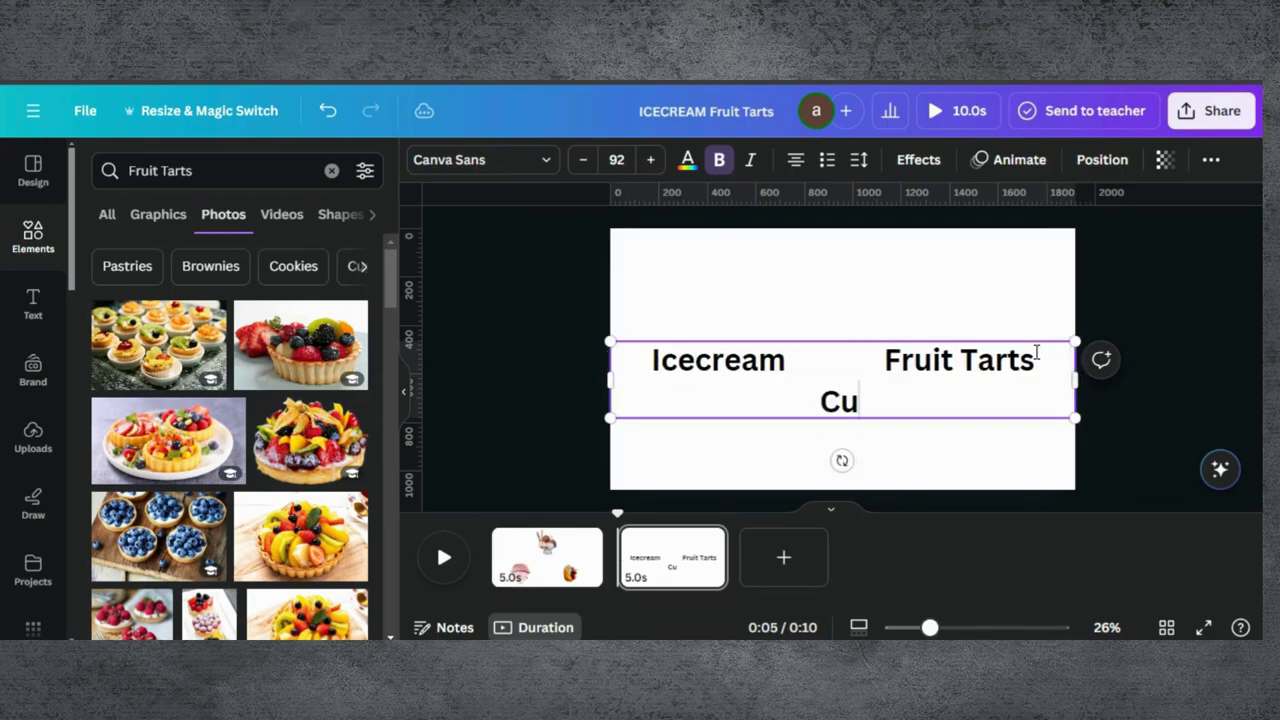
{"action": "type", "text": "p"}
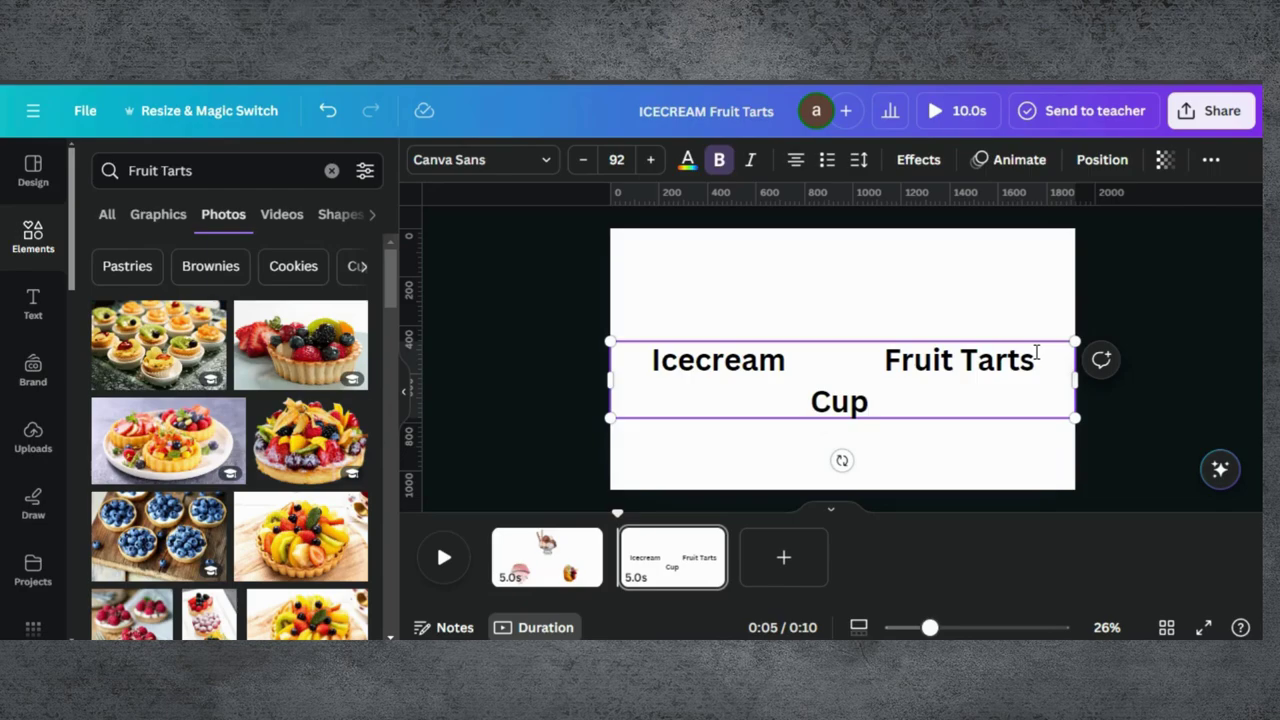
{"action": "type", "text": "cake"}
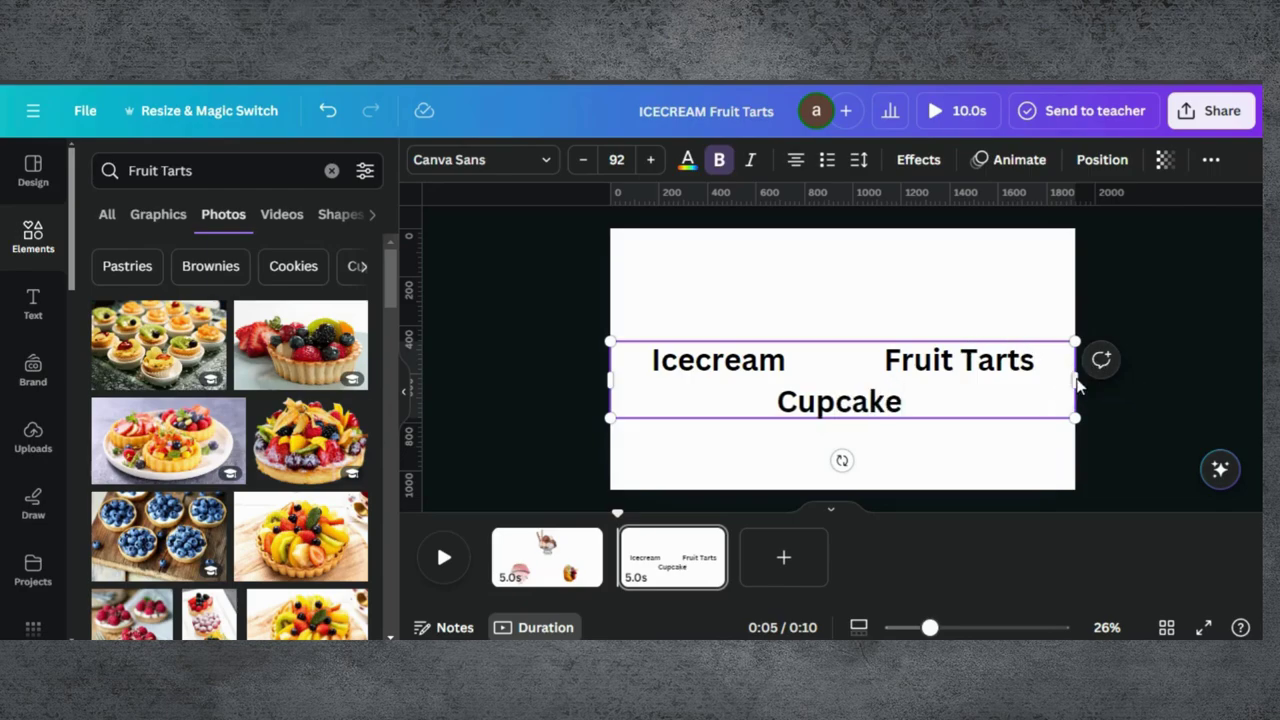
Widen the heading's text box past both page edges so all three words fit one line, and shorten the gap before "Cupcake"
{"action": "left_click_drag", "start_coordinate": [1076, 377], "coordinate": [1258, 375]}
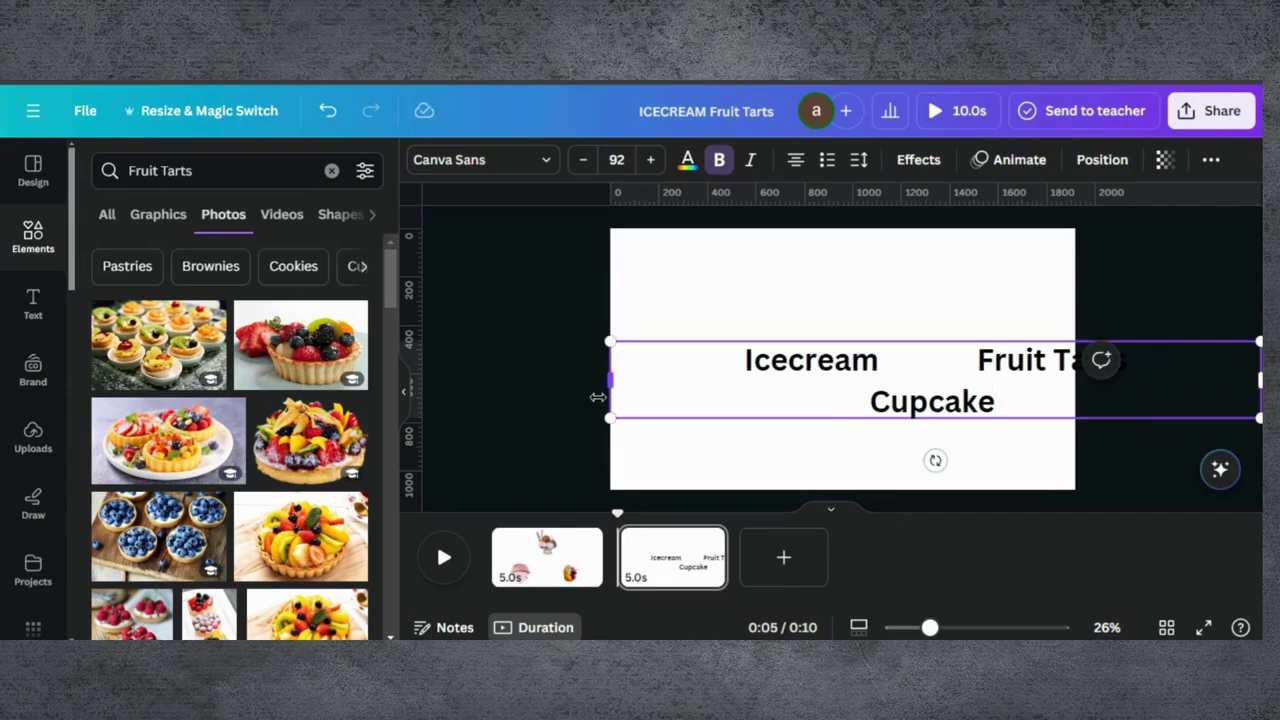
{"action": "left_click_drag", "start_coordinate": [609, 380], "coordinate": [514, 375]}
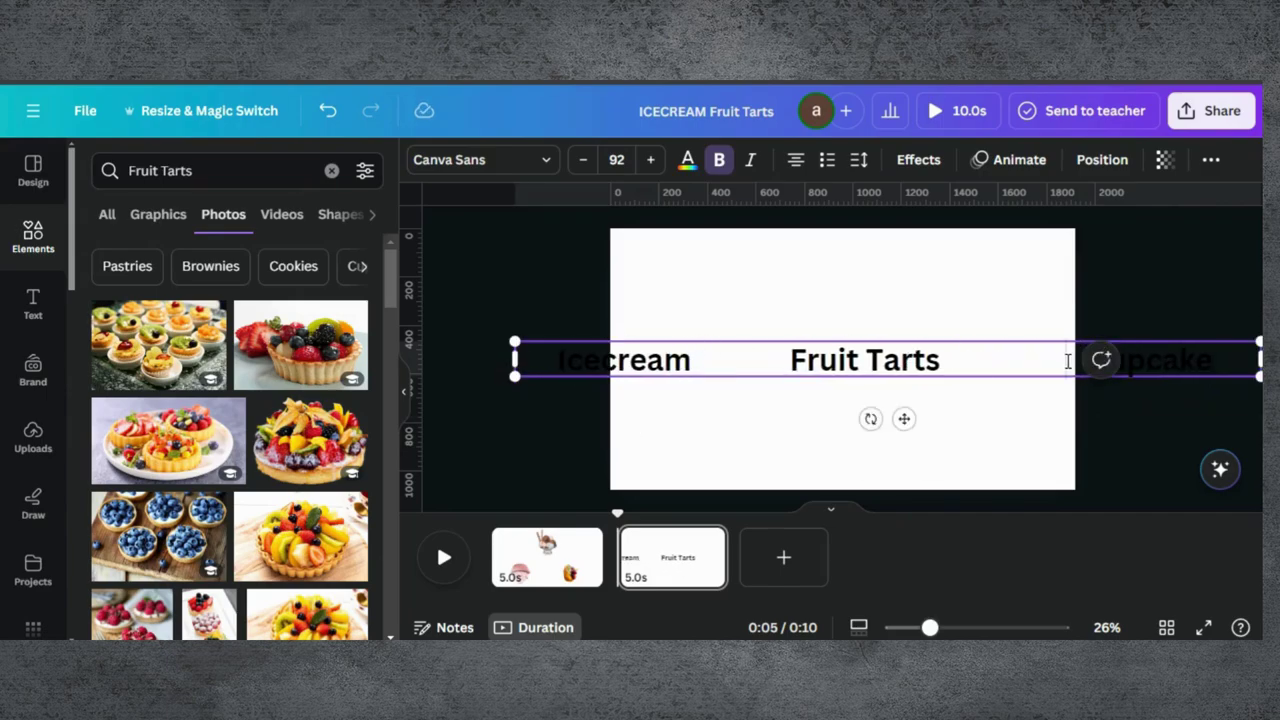
{"action": "key", "text": "BackSpace"}
{"action": "key", "text": "BackSpace"}
{"action": "key", "text": "BackSpace"}
{"action": "key", "text": "BackSpace"}
{"action": "key", "text": "BackSpace"}
{"action": "key", "text": "BackSpace"}
{"action": "key", "text": "BackSpace"}
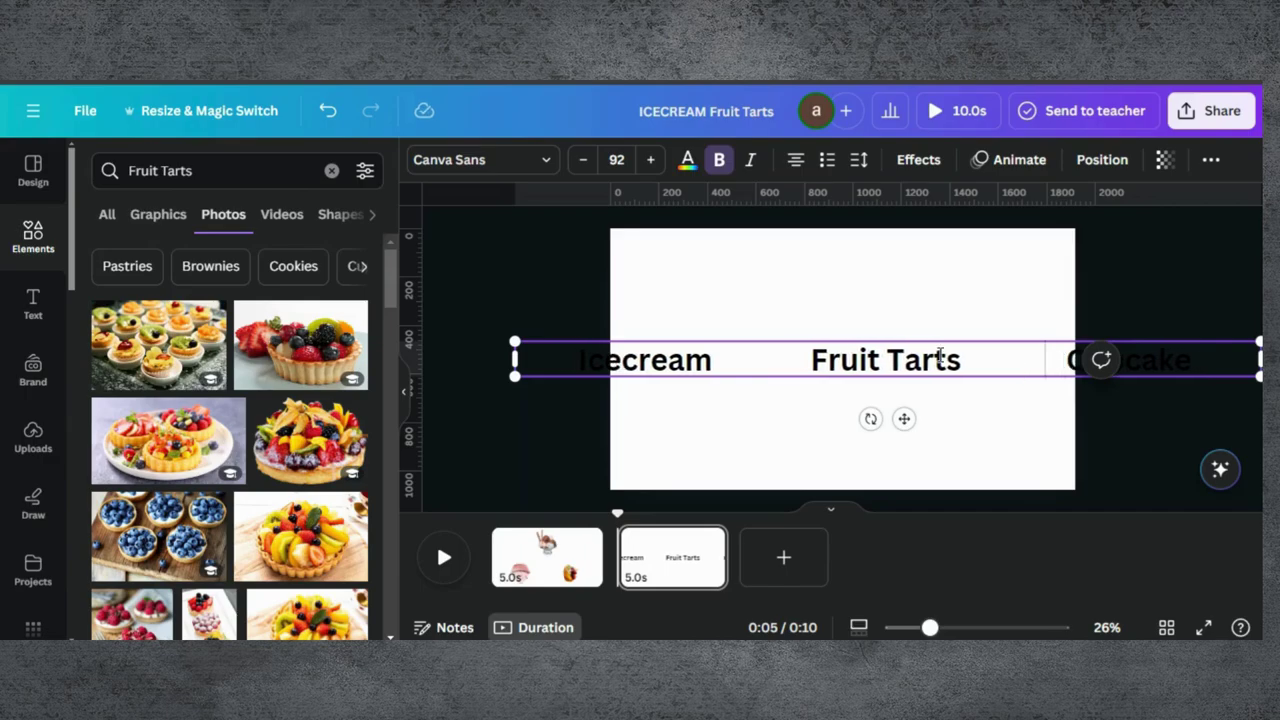
Change the heading's font to Anton
{"action": "left_click", "coordinate": [532, 326]}
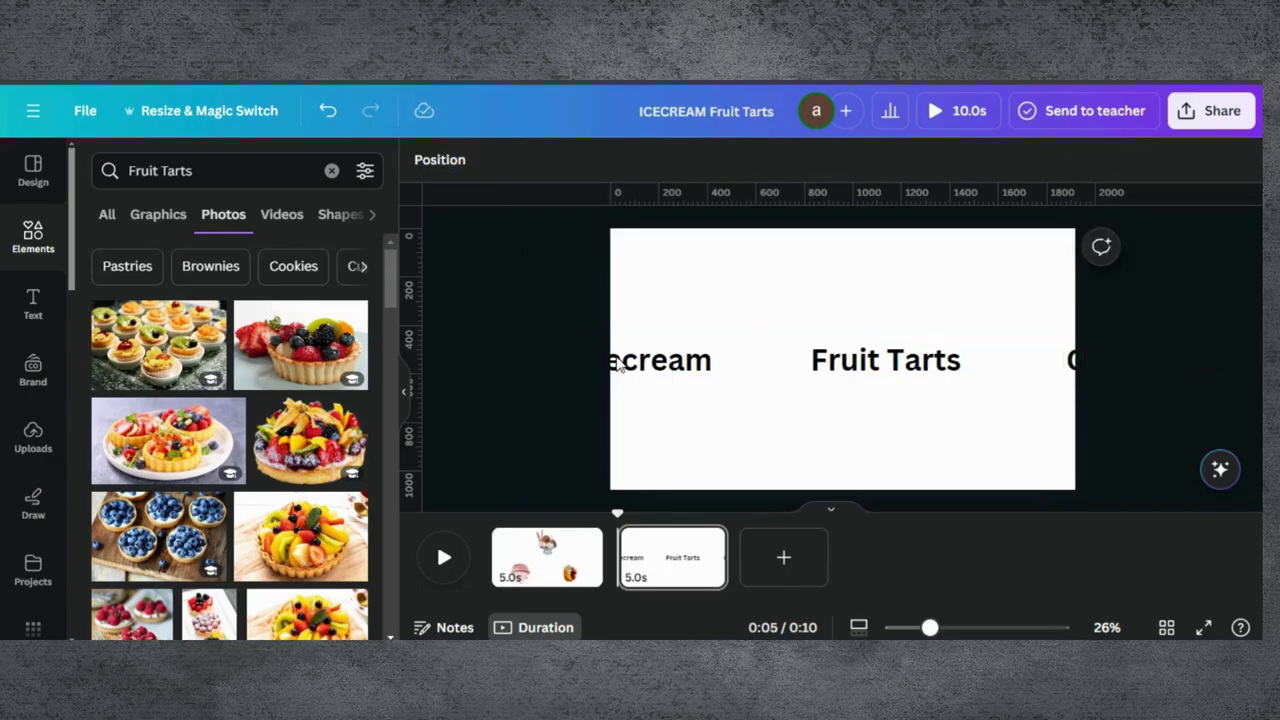
{"action": "left_click", "coordinate": [668, 365]}
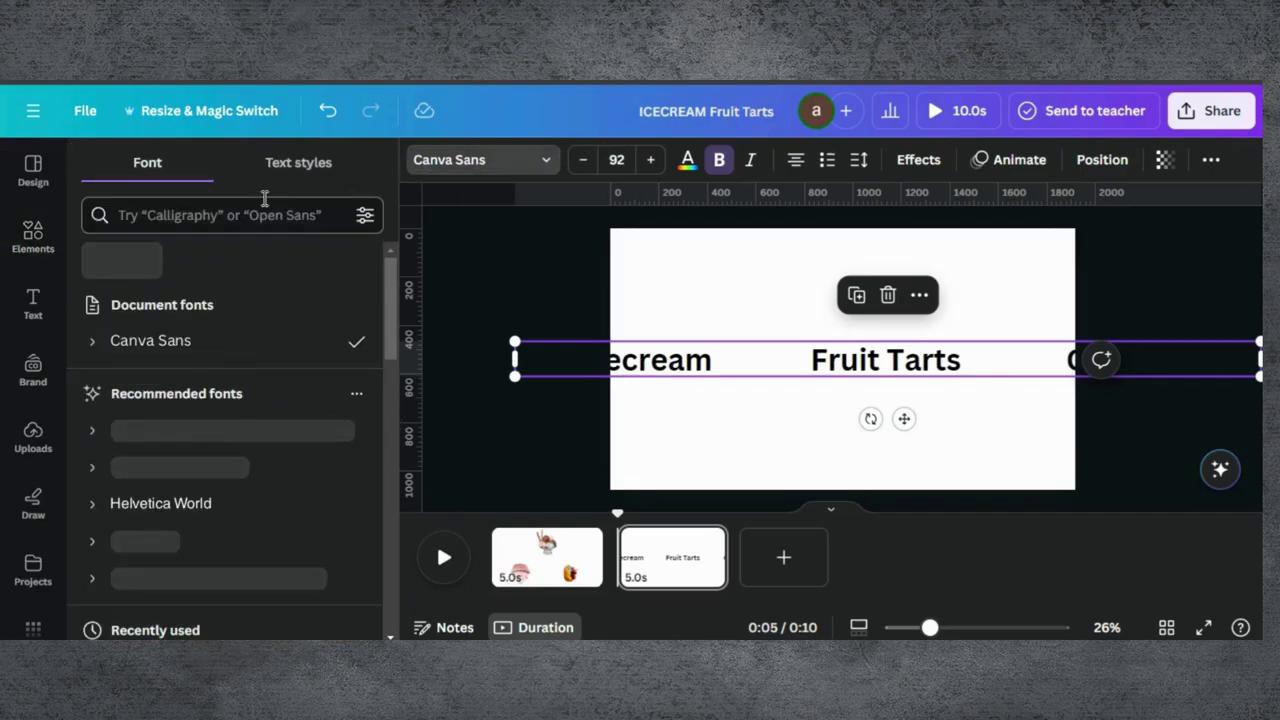
{"action": "left_click", "coordinate": [230, 212]}
{"action": "type", "text": "anton"}
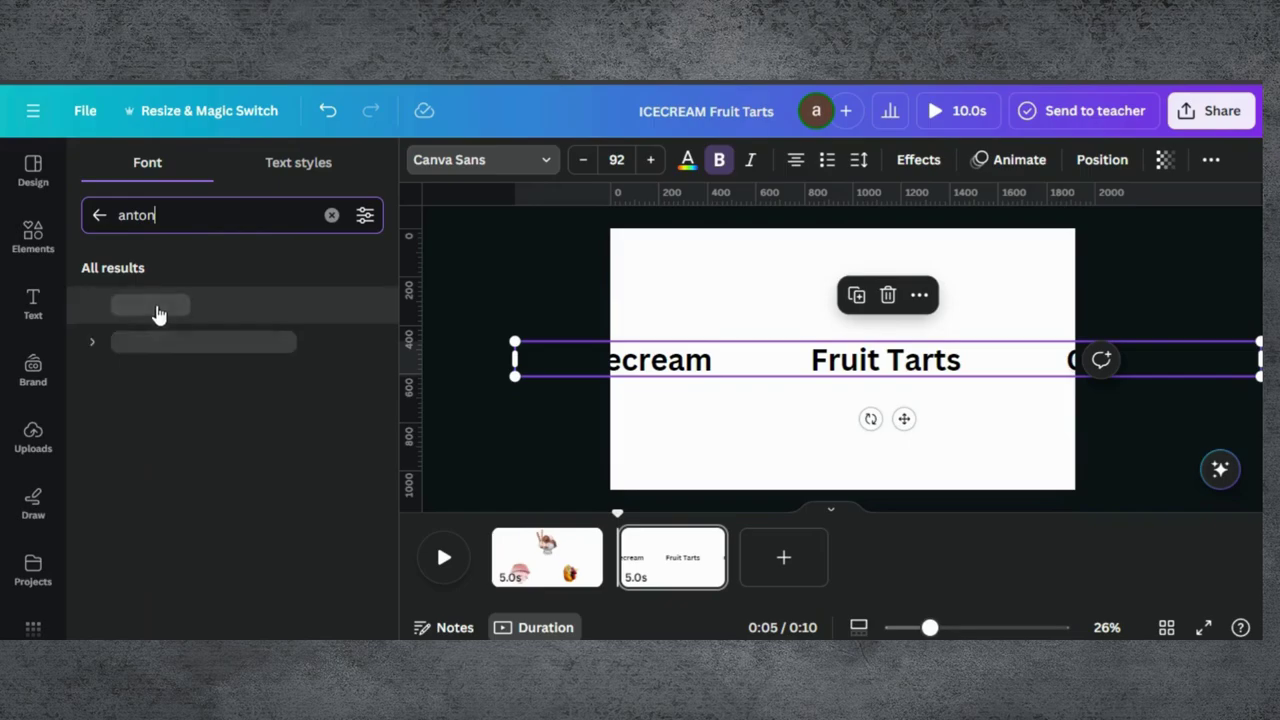
{"action": "left_click", "coordinate": [162, 306]}
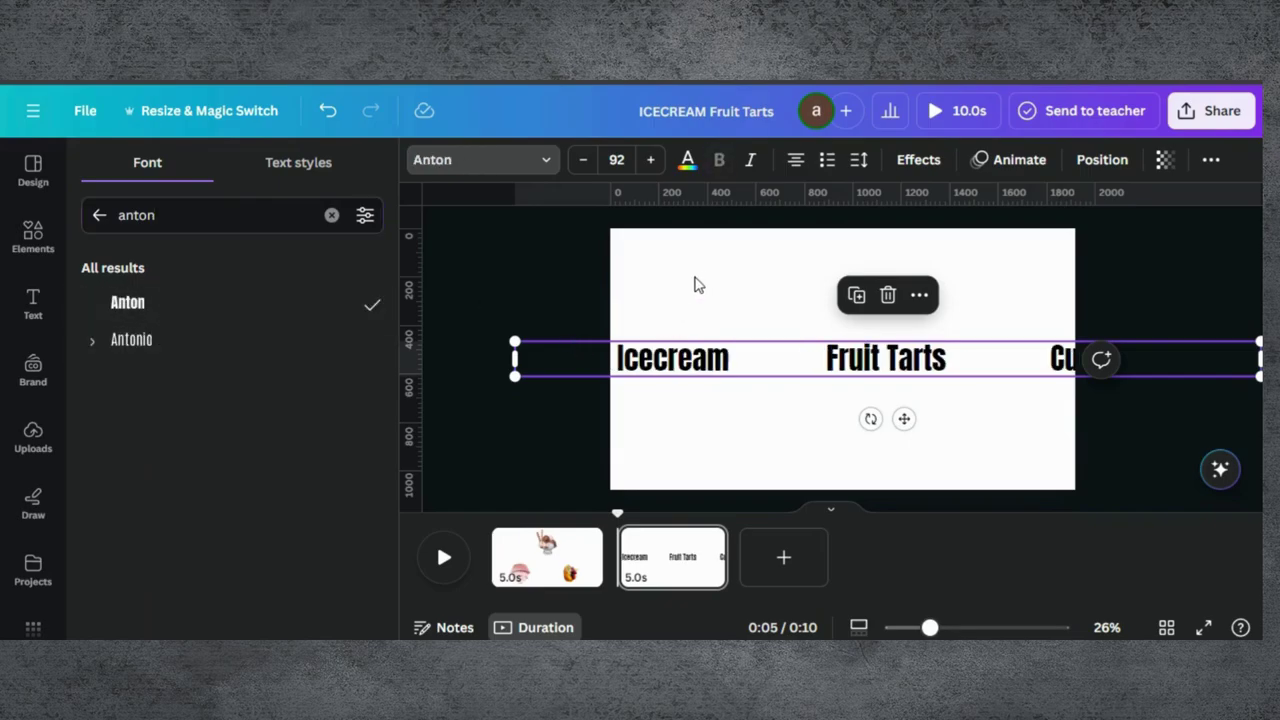
Copy the three-word heading and paste it onto the first page with the dessert images
{"action": "right_click", "coordinate": [660, 300]}
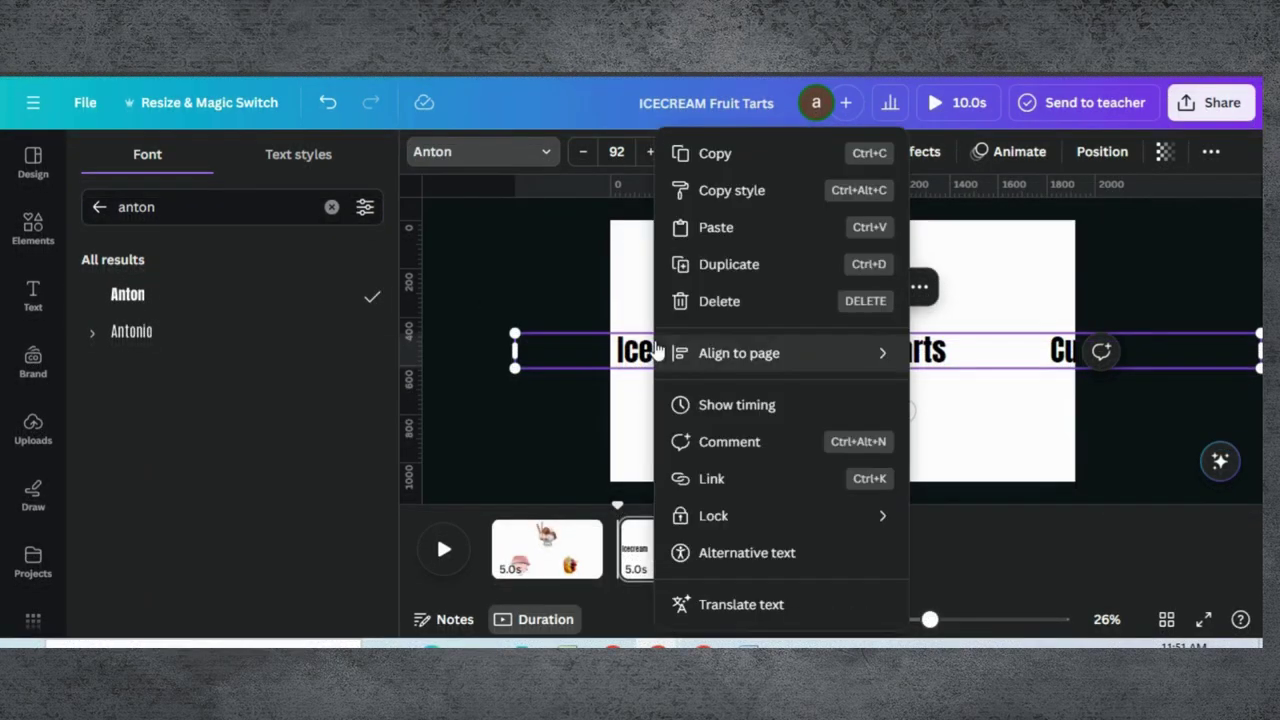
{"action": "left_click", "coordinate": [703, 155]}
{"action": "left_click", "coordinate": [550, 545]}
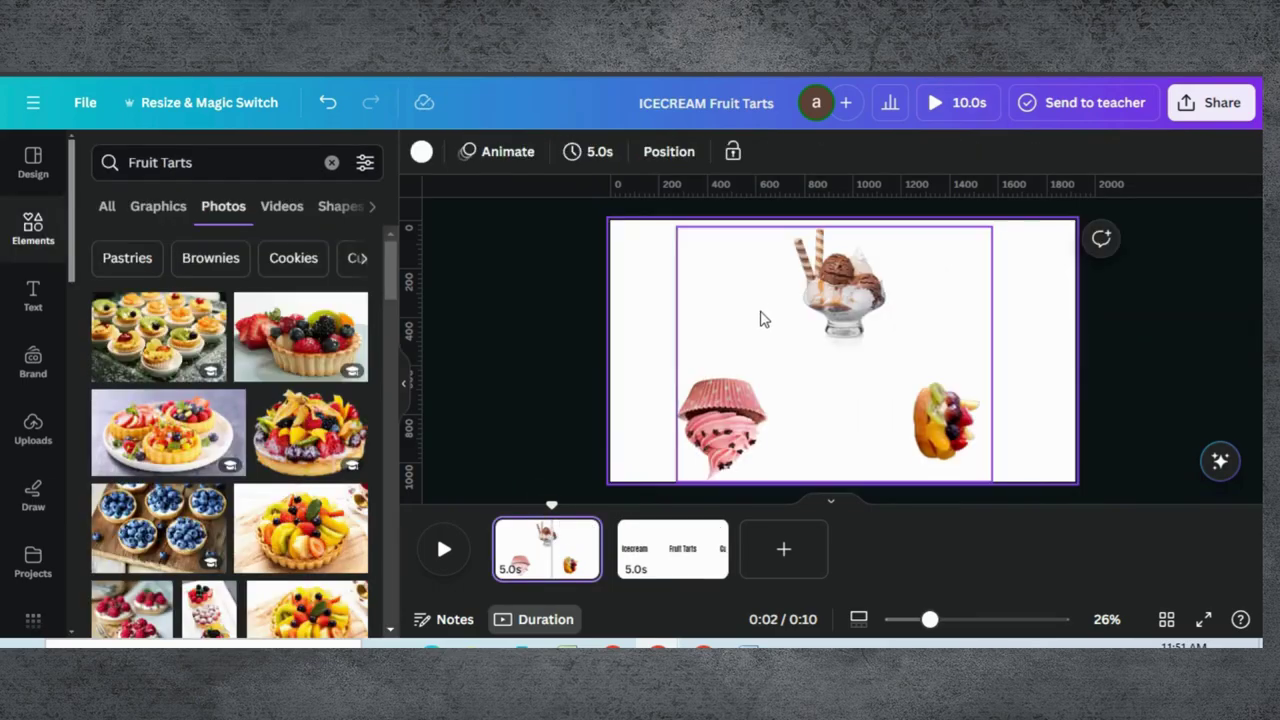
{"action": "key", "text": "ctrl+v"}
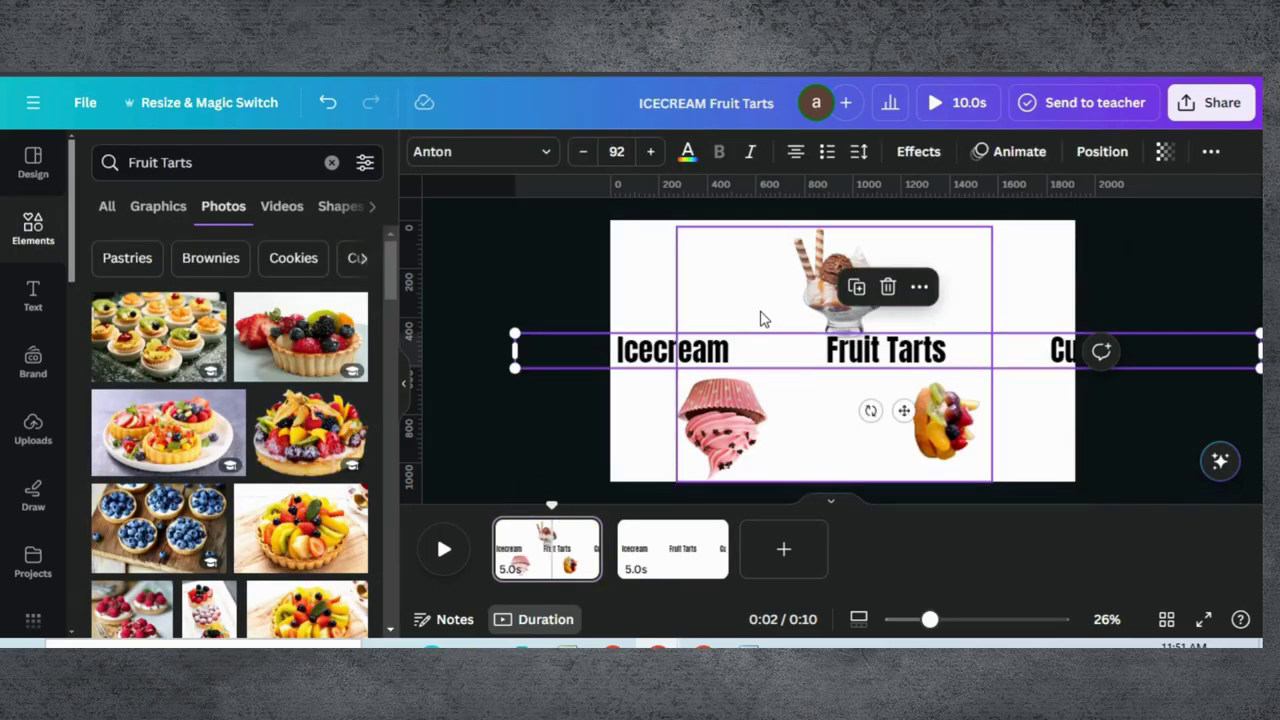
Enlarge the pasted heading to font size 361 and position it so that only "Icecream" spans the first page
{"action": "left_click_drag", "start_coordinate": [686, 348], "coordinate": [847, 334]}
{"action": "left_click_drag", "start_coordinate": [676, 319], "coordinate": [452, 308]}
{"action": "left_click_drag", "start_coordinate": [678, 333], "coordinate": [1030, 370]}
{"action": "left_click_drag", "start_coordinate": [733, 295], "coordinate": [612, 300]}
{"action": "left_click_drag", "start_coordinate": [572, 363], "coordinate": [549, 234]}
{"action": "left_click_drag", "start_coordinate": [751, 366], "coordinate": [888, 366]}
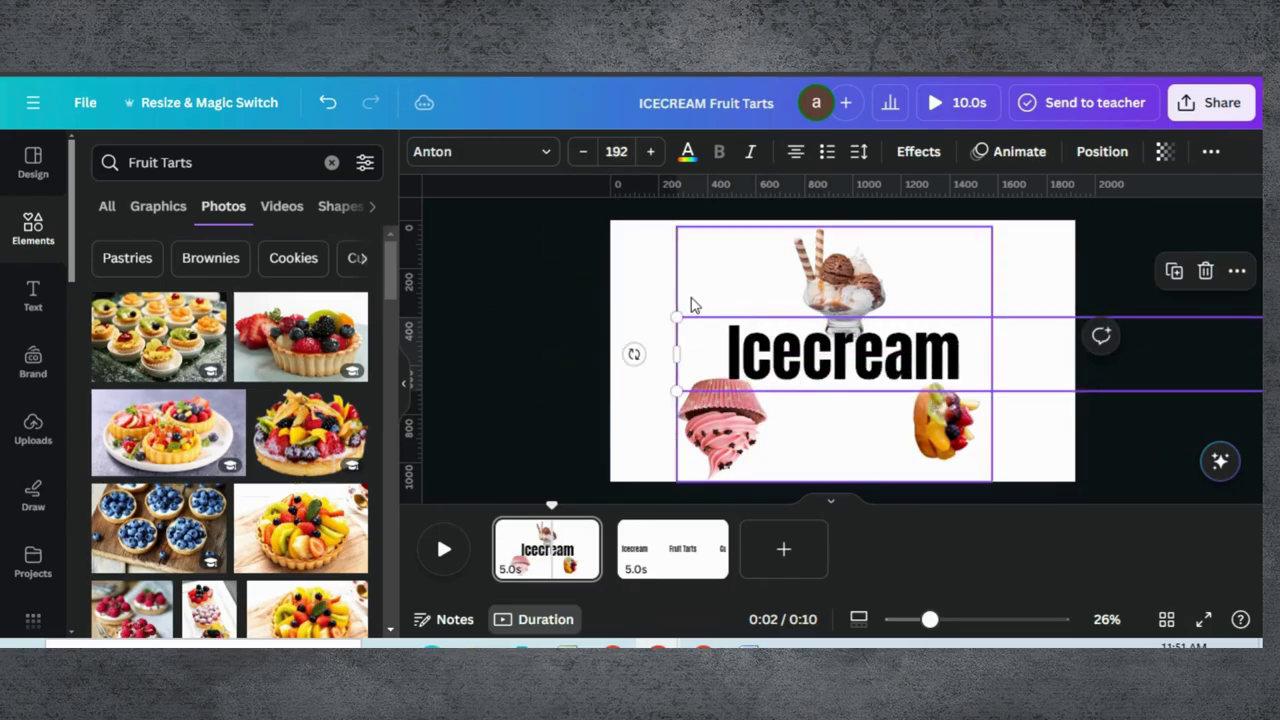
{"action": "left_click_drag", "start_coordinate": [677, 316], "coordinate": [1038, 318]}
{"action": "left_click_drag", "start_coordinate": [708, 293], "coordinate": [509, 254]}
{"action": "left_click_drag", "start_coordinate": [683, 326], "coordinate": [854, 332]}
{"action": "left_click_drag", "start_coordinate": [590, 281], "coordinate": [196, 205]}
{"action": "left_click_drag", "start_coordinate": [645, 323], "coordinate": [972, 322]}
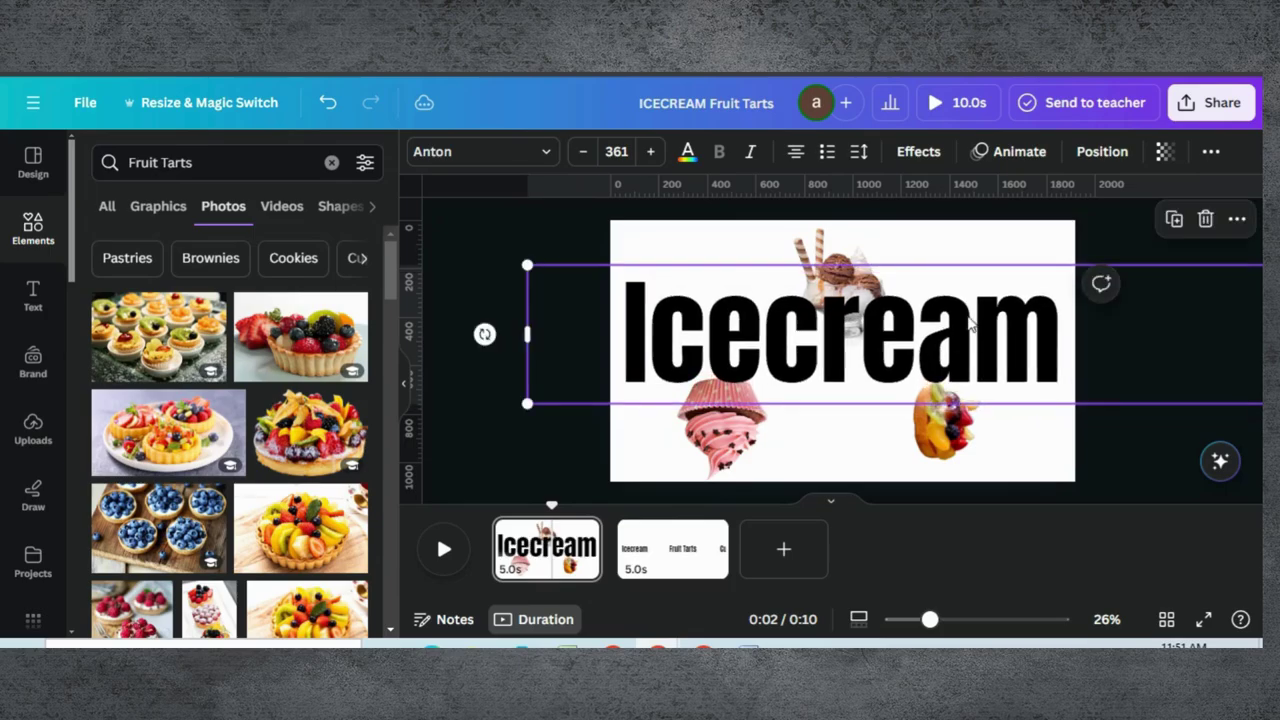
Send the large heading behind the dessert images on the first page
{"action": "left_click", "coordinate": [835, 278]}
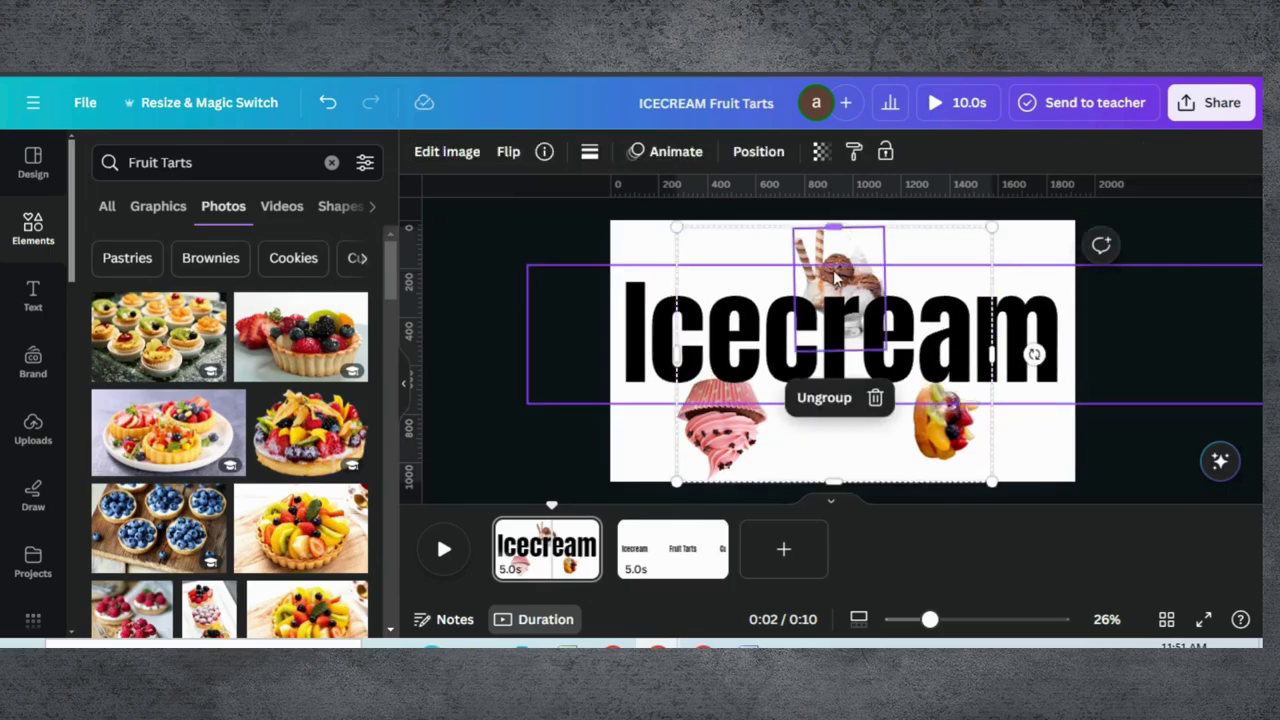
{"action": "left_click", "coordinate": [944, 316]}
{"action": "right_click", "coordinate": [944, 316]}
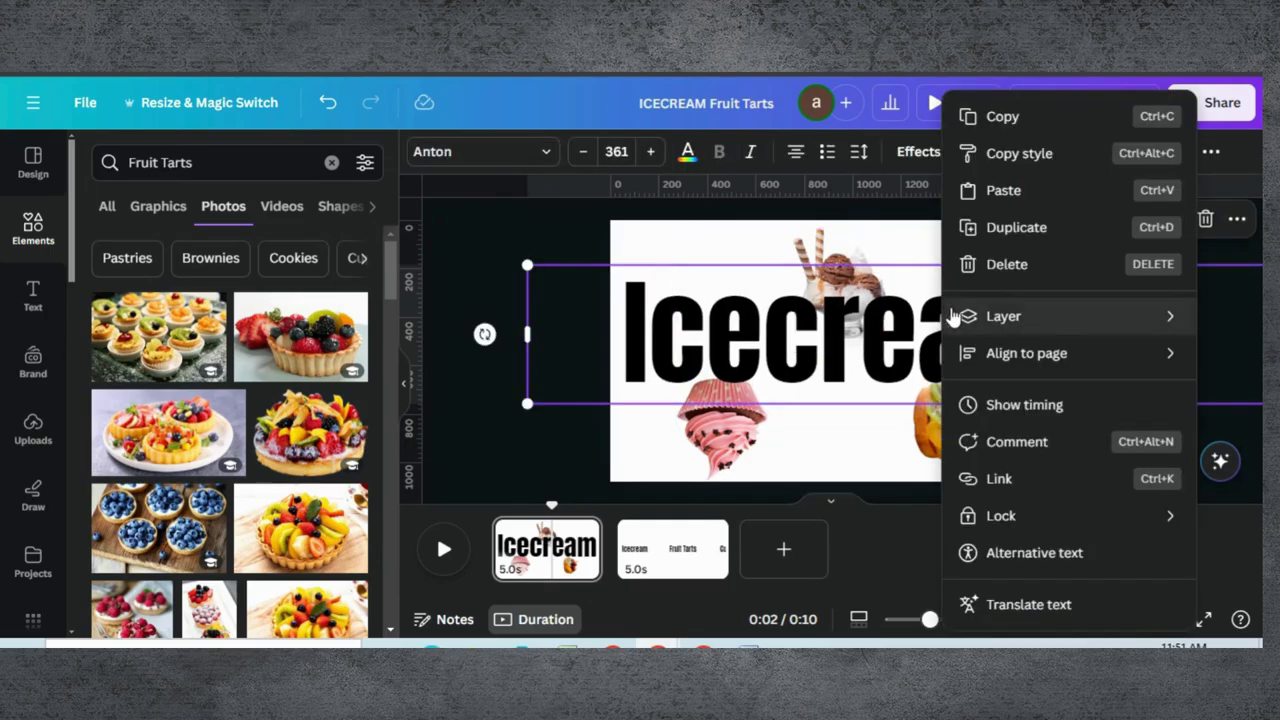
{"action": "mouse_move", "coordinate": [976, 318]}
{"action": "left_click", "coordinate": [1085, 427]}
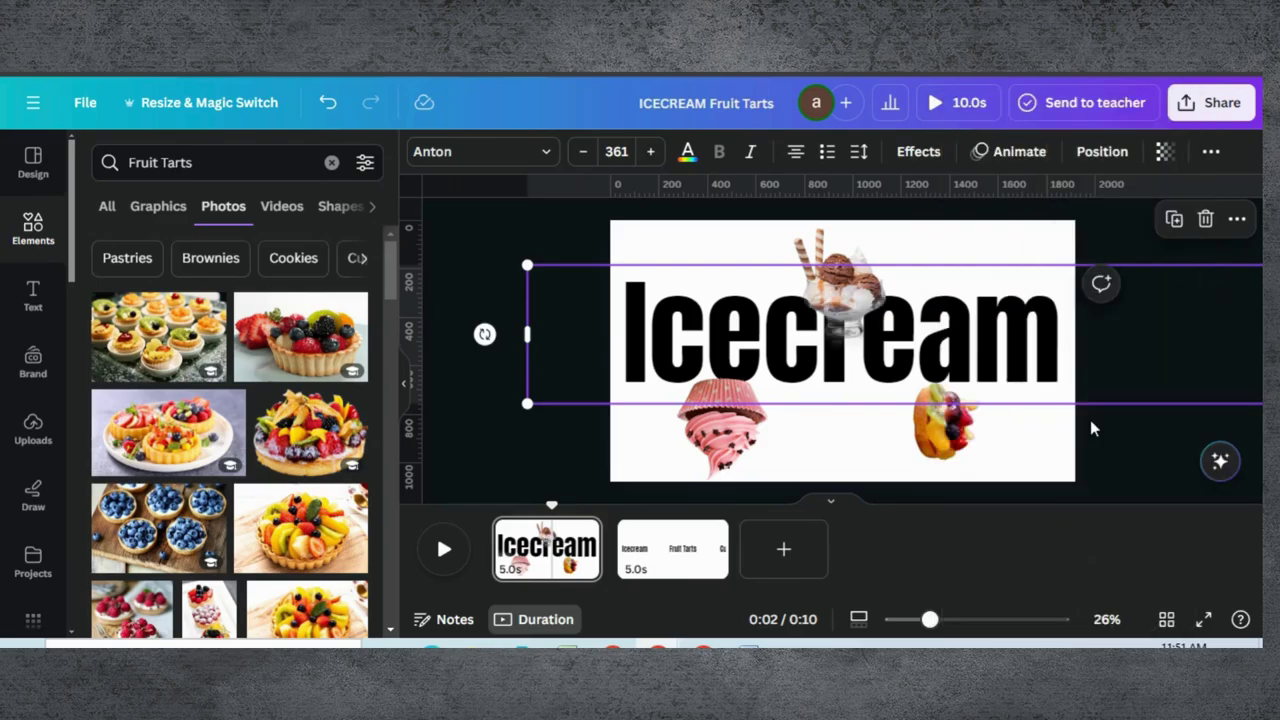
Enlarge the dessert image group and move it so only the ice cream cup shows, centered over the "Icecream" text
{"action": "left_click", "coordinate": [857, 295]}
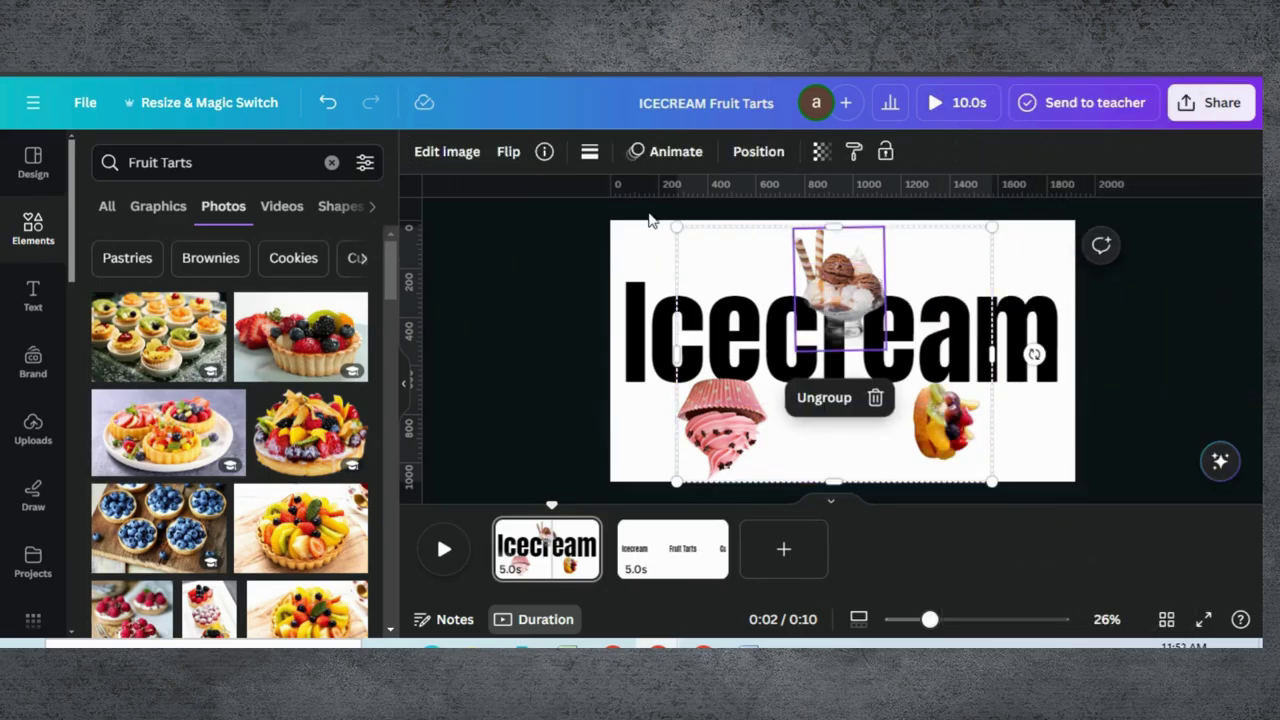
{"action": "left_click_drag", "start_coordinate": [677, 228], "coordinate": [517, 197]}
{"action": "left_click_drag", "start_coordinate": [767, 371], "coordinate": [943, 410]}
{"action": "left_click_drag", "start_coordinate": [731, 283], "coordinate": [568, 256]}
{"action": "left_click_drag", "start_coordinate": [827, 313], "coordinate": [768, 381]}
Set the first page's background to the coral red from the cupcake's photo colors
{"action": "left_click", "coordinate": [633, 240]}
{"action": "left_click", "coordinate": [424, 154]}
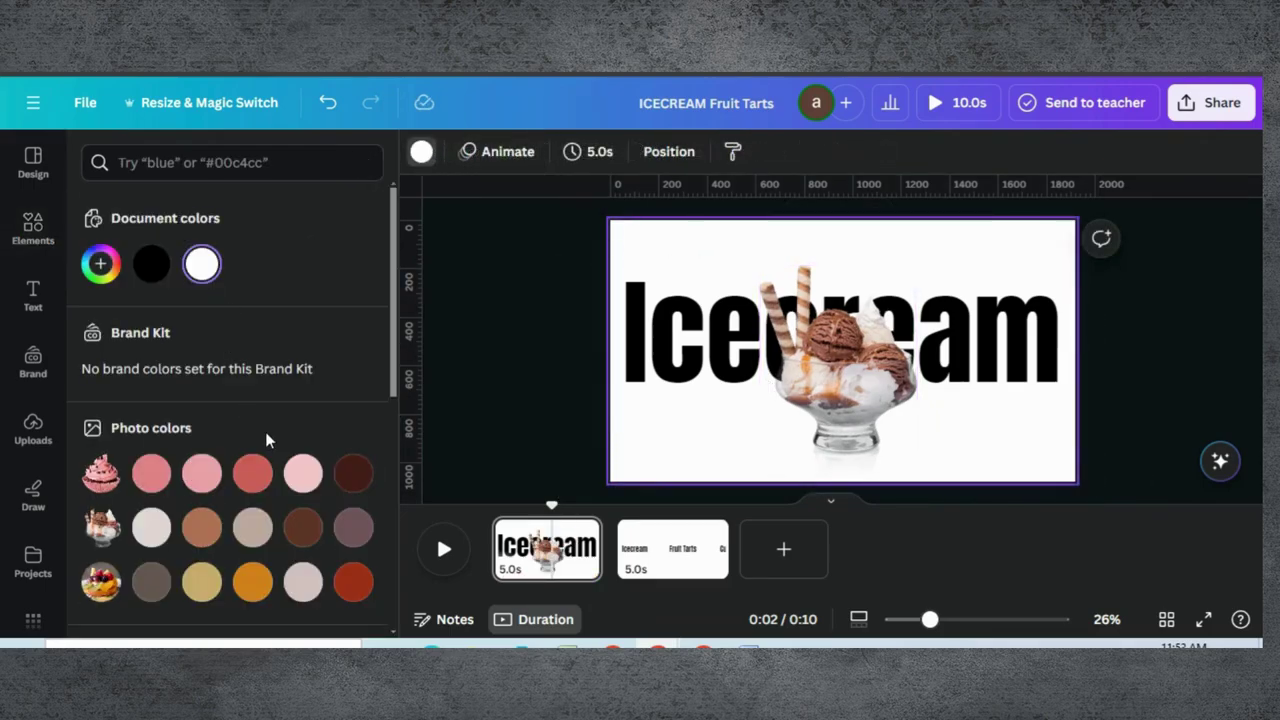
{"action": "left_click", "coordinate": [352, 476]}
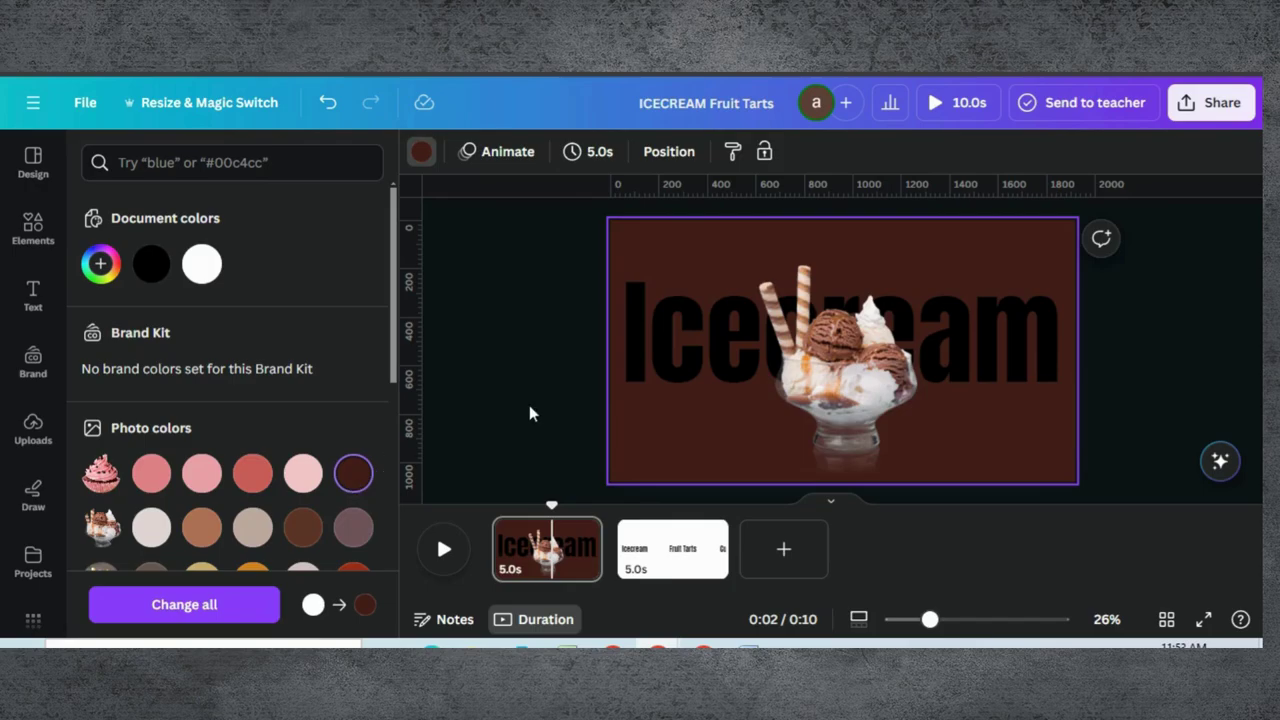
{"action": "left_click", "coordinate": [252, 473]}
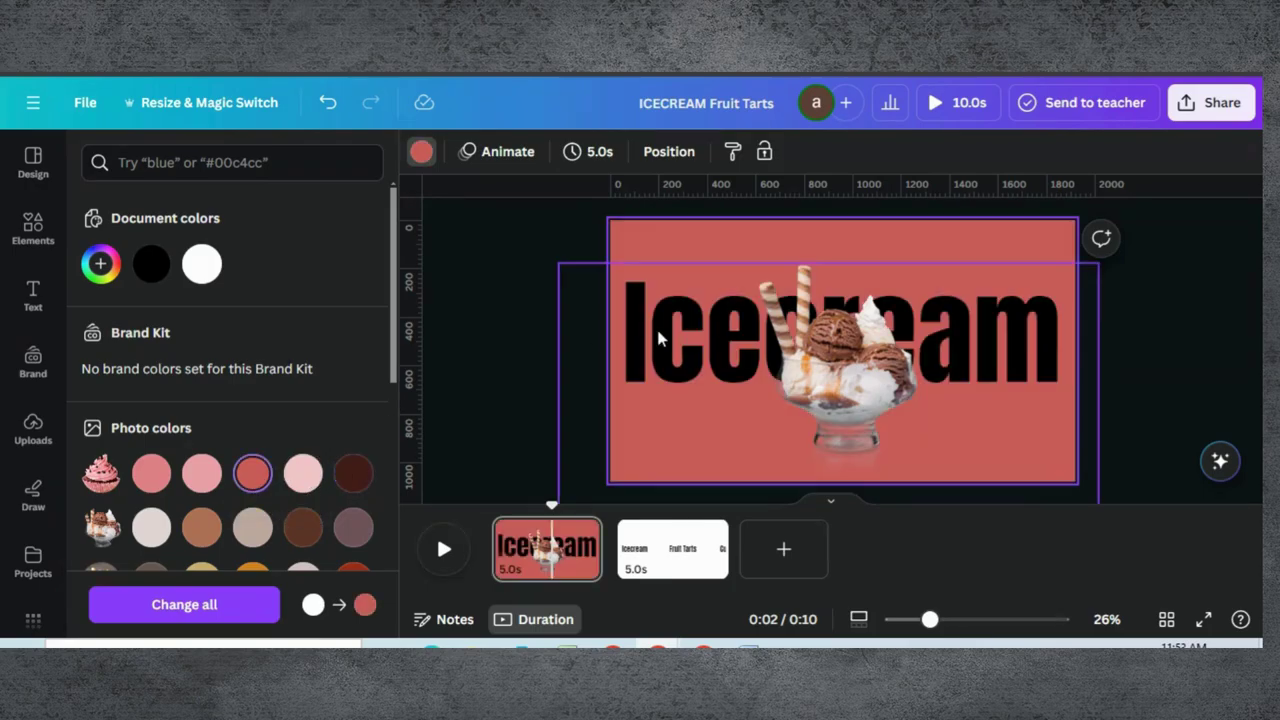
Enlarge the dessert image group slightly and reposition it so the ice cream cup sits over the middle of the heading
{"action": "left_click", "coordinate": [706, 345]}
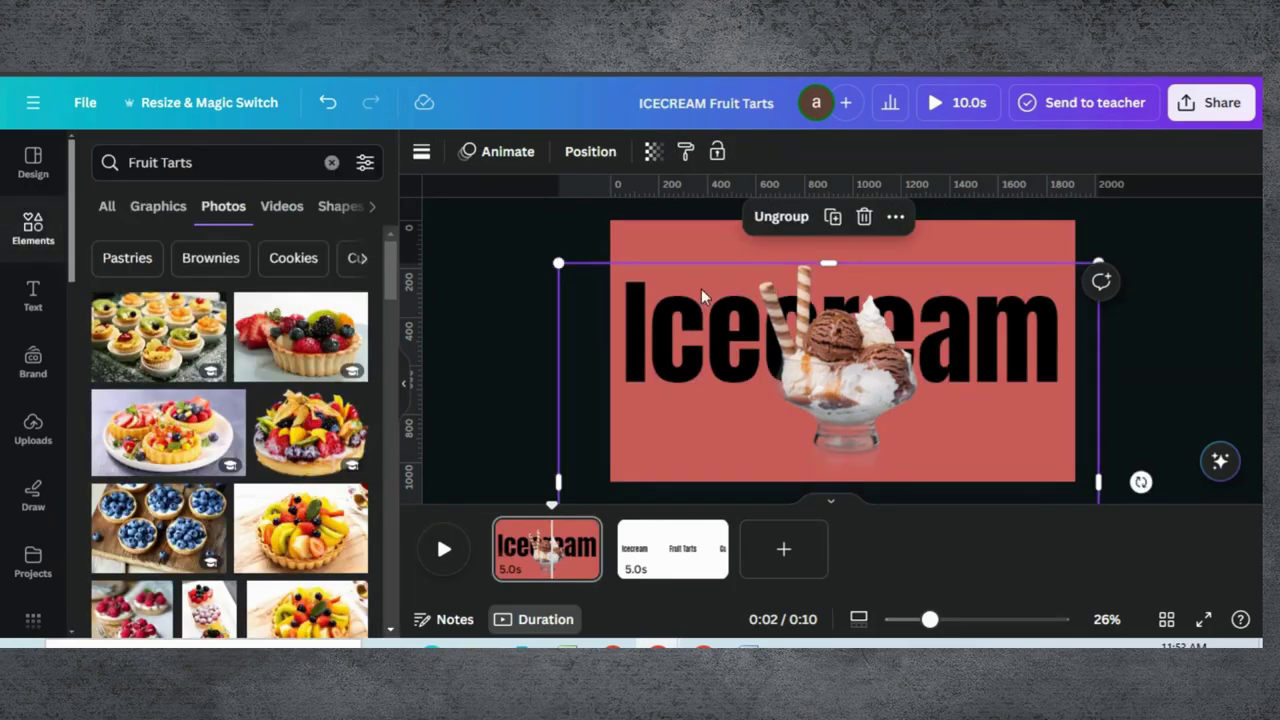
{"action": "left_click_drag", "start_coordinate": [814, 332], "coordinate": [795, 320]}
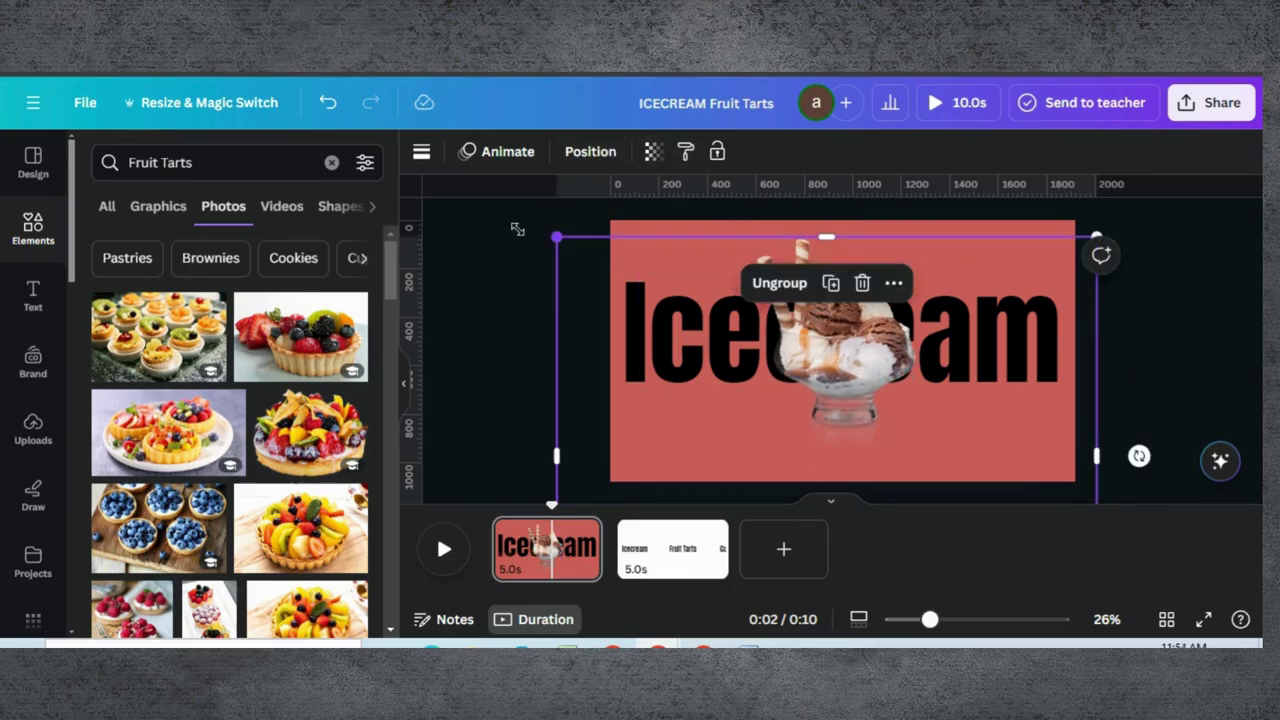
{"action": "left_click_drag", "start_coordinate": [517, 229], "coordinate": [481, 202]}
{"action": "left_click_drag", "start_coordinate": [801, 302], "coordinate": [810, 351]}
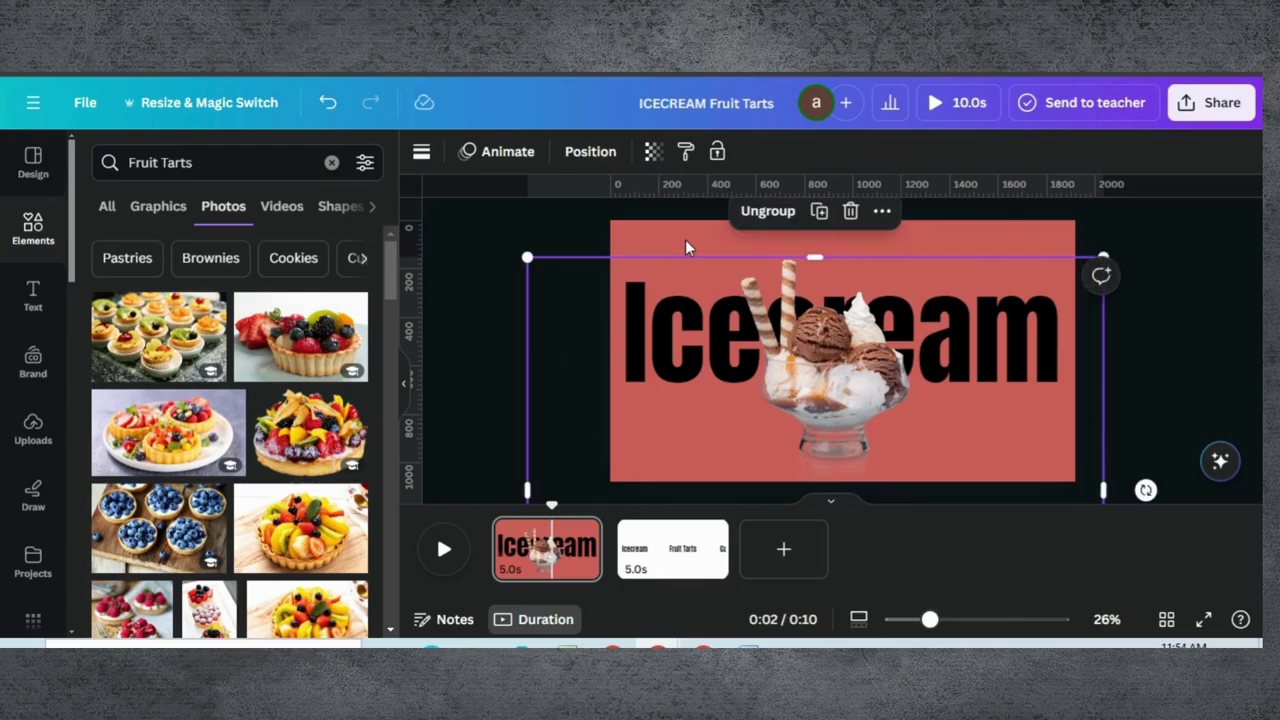
Recolor the first page's "Icecream" heading to the same coral red as its background
{"action": "left_click", "coordinate": [671, 263]}
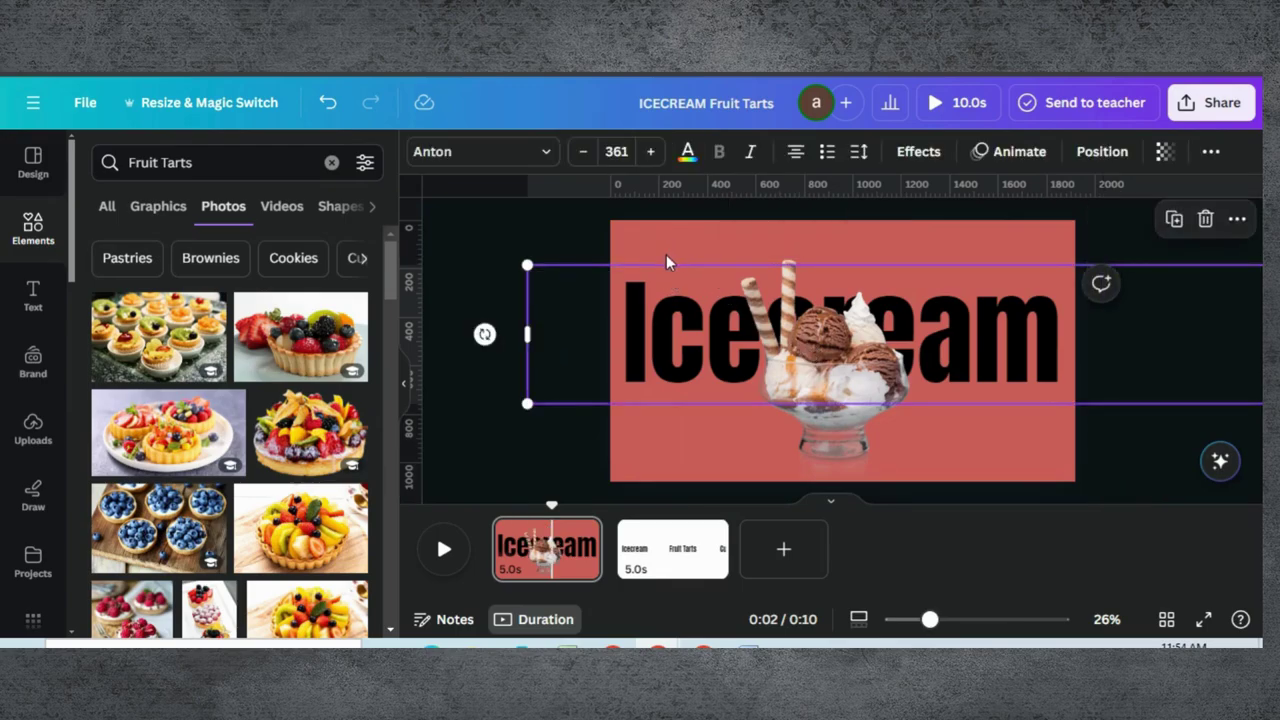
{"action": "left_click", "coordinate": [687, 151]}
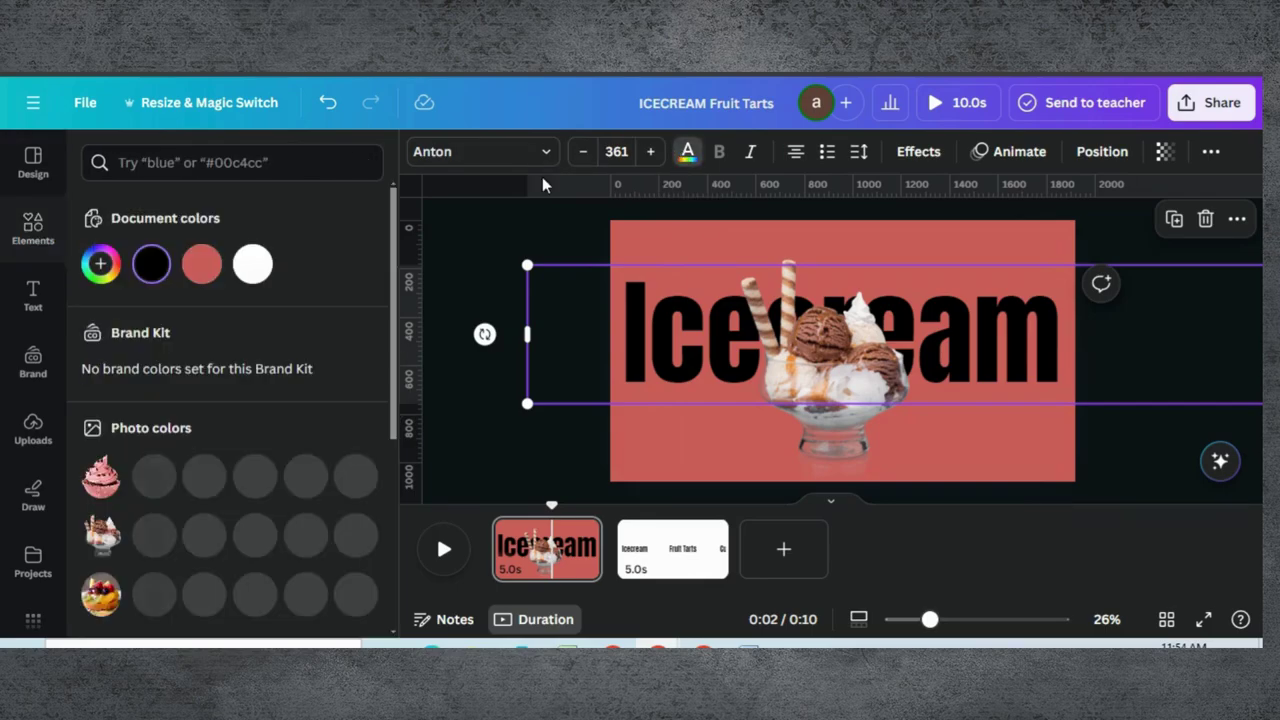
{"action": "left_click", "coordinate": [201, 263]}
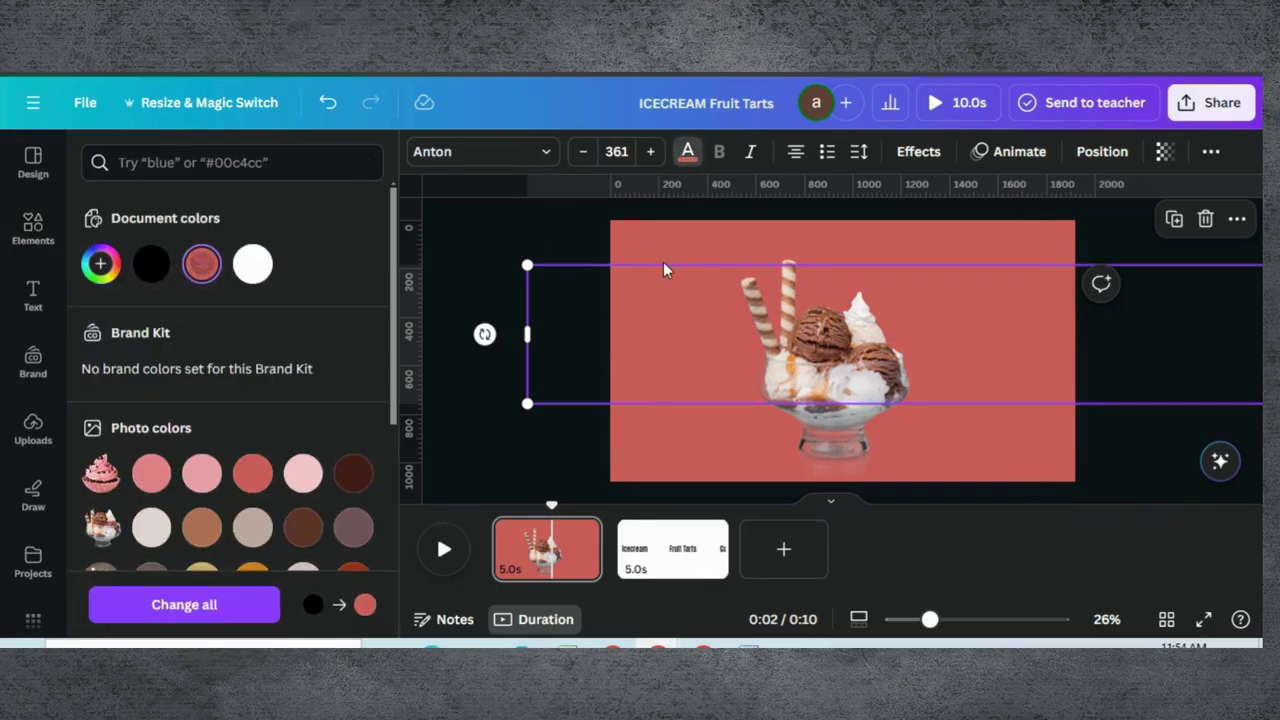
Apply the Lift text effect at intensity 100 to the "Icecream" heading and move it up near the page's upper edge
{"action": "left_click", "coordinate": [916, 151]}
{"action": "left_click", "coordinate": [326, 272]}
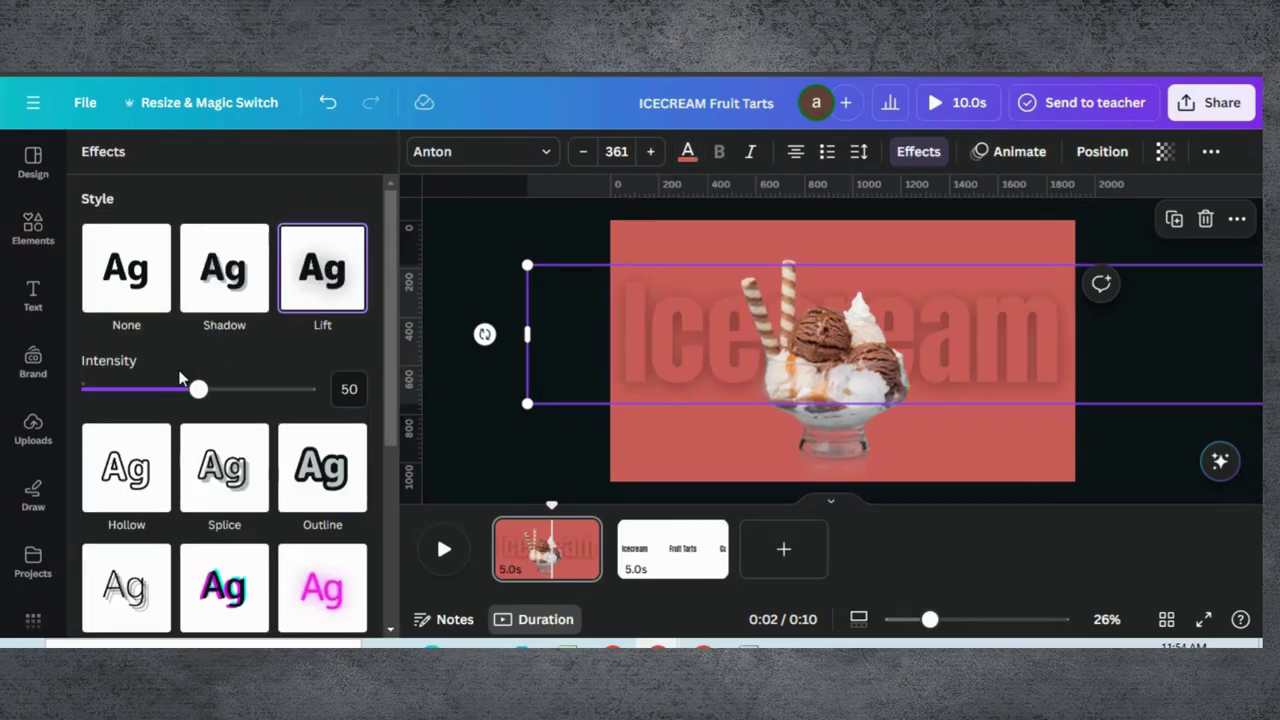
{"action": "left_click_drag", "start_coordinate": [194, 389], "coordinate": [316, 391]}
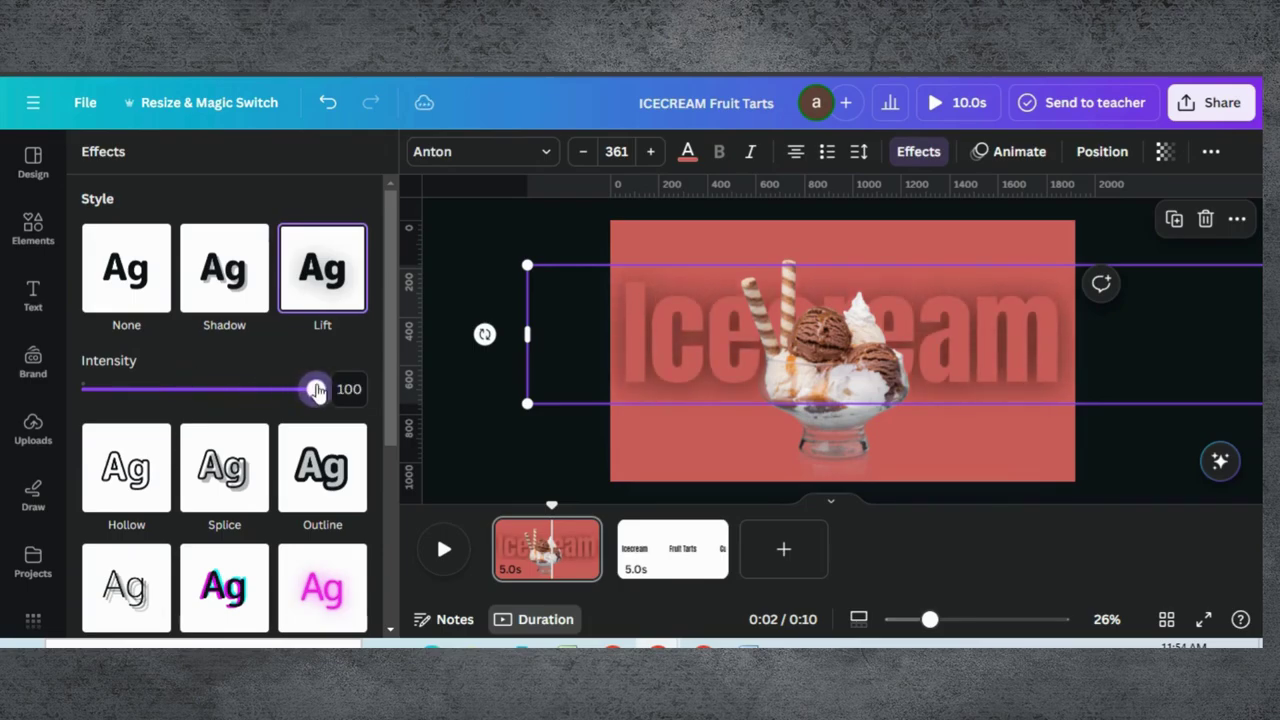
{"action": "left_click_drag", "start_coordinate": [658, 272], "coordinate": [663, 220]}
Delete the white second page and duplicate the finished Icecream page
{"action": "left_click", "coordinate": [657, 560]}
{"action": "key", "text": "Delete"}
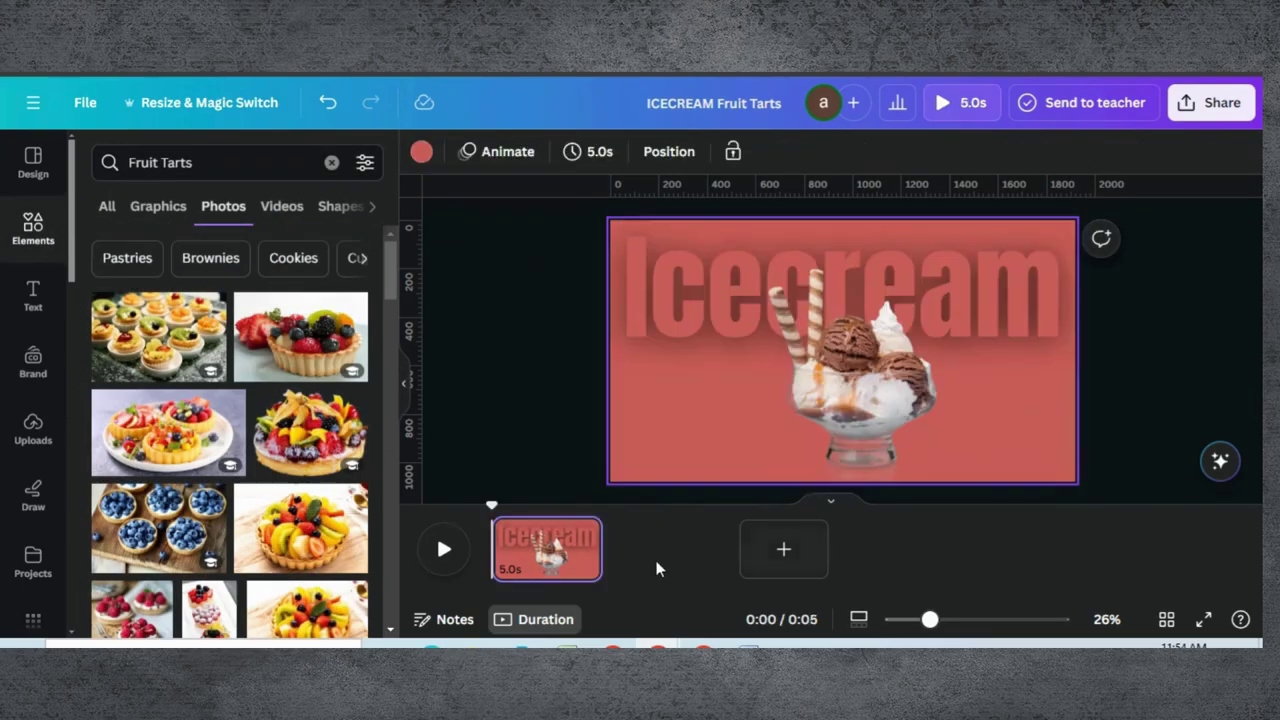
{"action": "left_click", "coordinate": [582, 535]}
{"action": "left_click", "coordinate": [660, 210]}
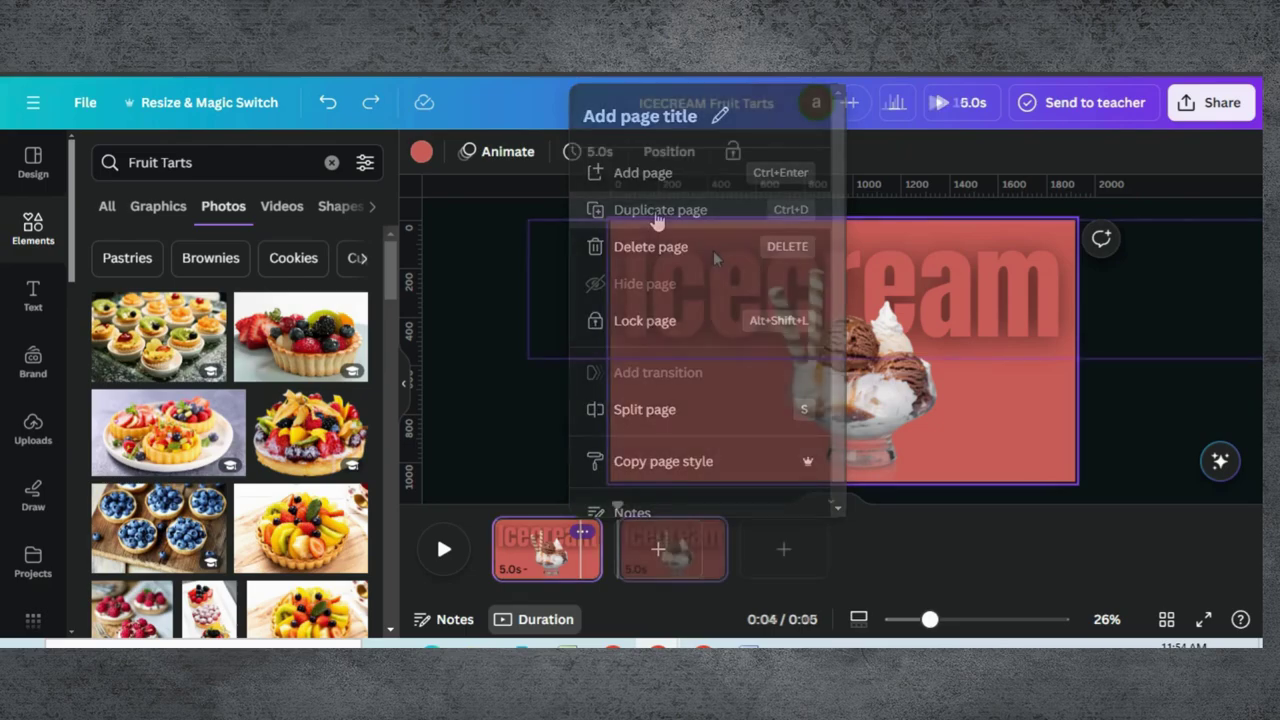
Rotate, enlarge and reposition the dessert image group on the second page so only the fruit tart sits over the middle of the heading
{"action": "left_click", "coordinate": [873, 434]}
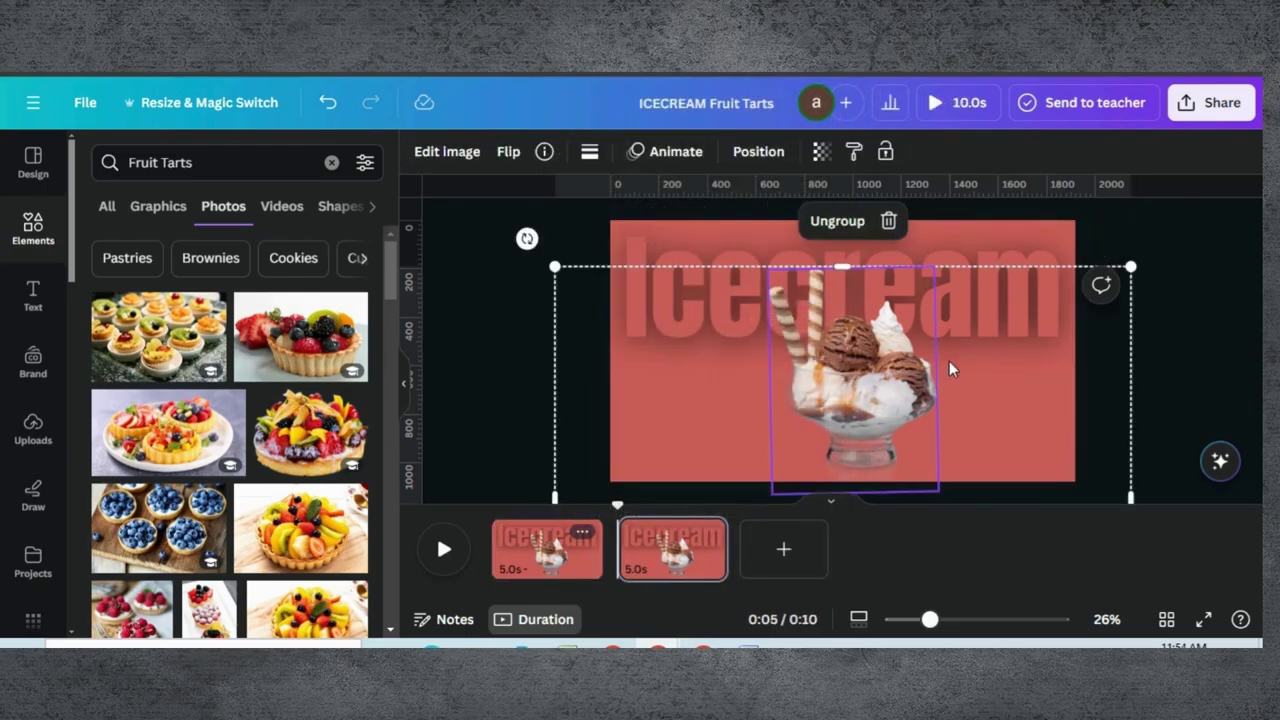
{"action": "left_click_drag", "start_coordinate": [930, 619], "coordinate": [920, 619]}
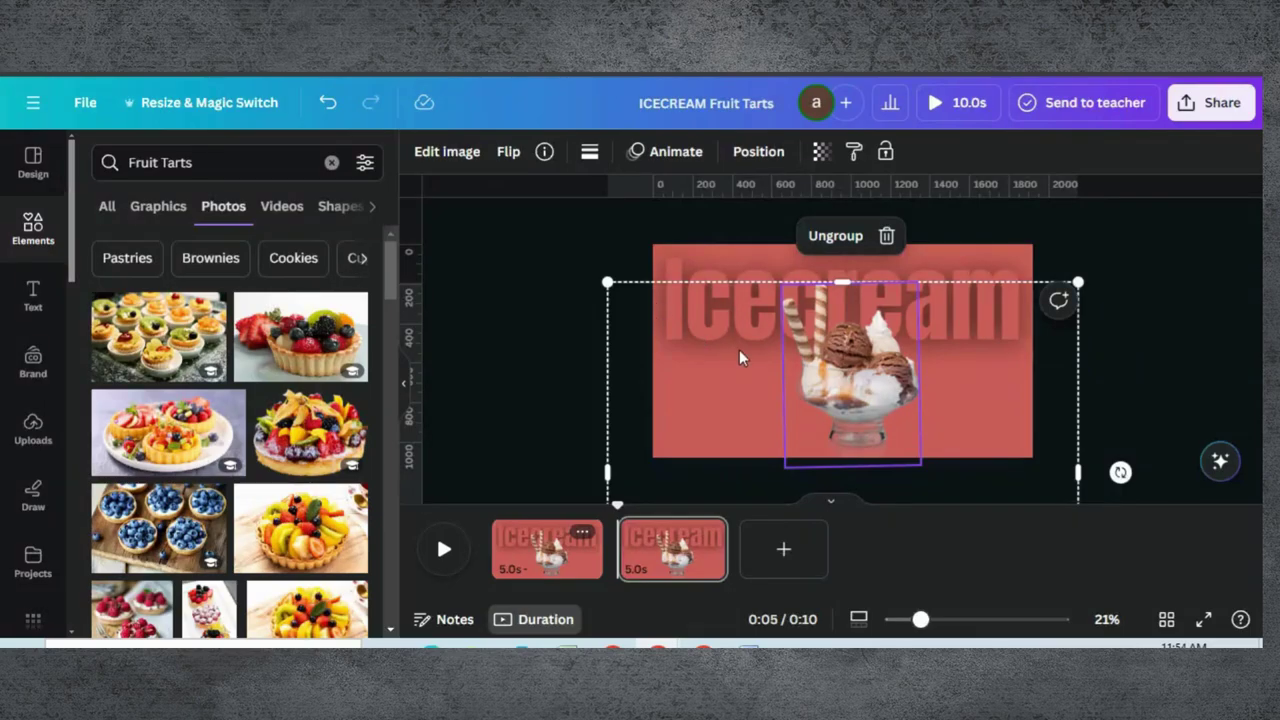
{"action": "left_click_drag", "start_coordinate": [1120, 471], "coordinate": [857, 378]}
{"action": "left_click_drag", "start_coordinate": [927, 318], "coordinate": [987, 244]}
{"action": "left_click_drag", "start_coordinate": [890, 340], "coordinate": [847, 381]}
{"action": "left_click_drag", "start_coordinate": [943, 287], "coordinate": [1011, 202]}
{"action": "left_click_drag", "start_coordinate": [904, 310], "coordinate": [861, 383]}
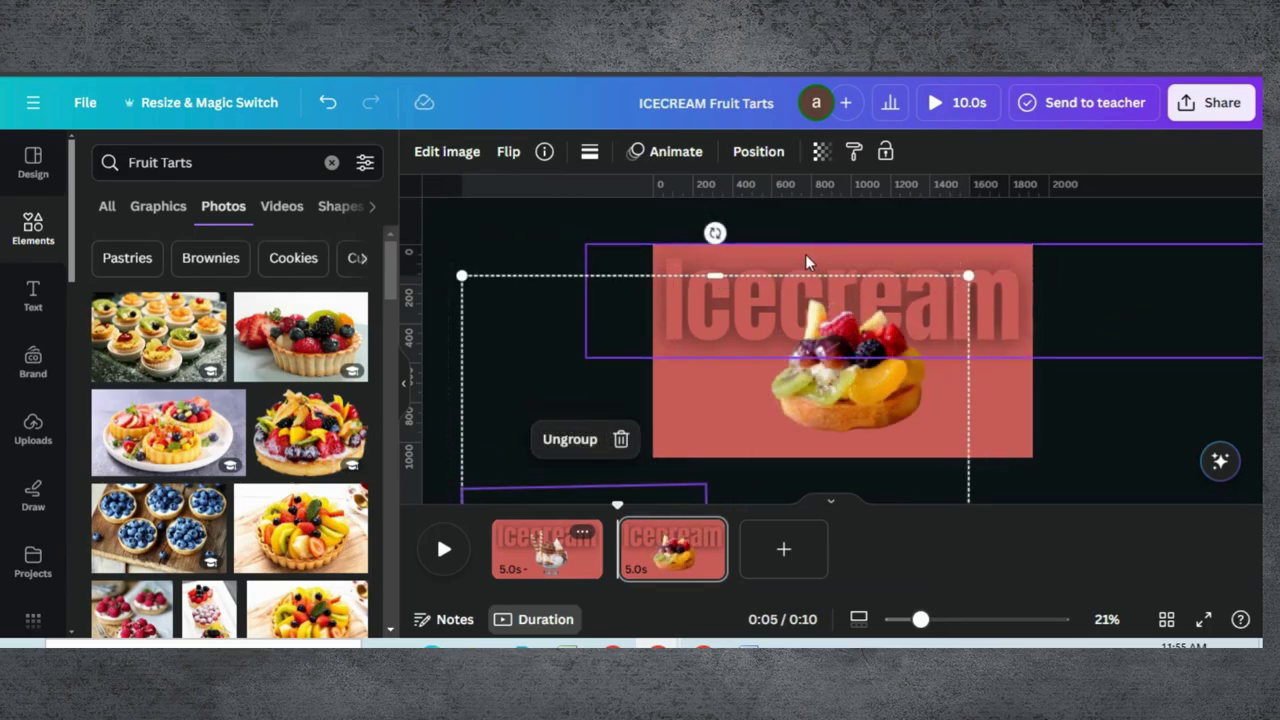
Slide the second page's long heading sideways until "Fruit Tarts" is centered behind the tart
{"action": "left_click", "coordinate": [806, 262]}
{"action": "left_click_drag", "start_coordinate": [820, 271], "coordinate": [345, 255]}
{"action": "left_click_drag", "start_coordinate": [855, 260], "coordinate": [607, 258]}
{"action": "scroll", "coordinate": [607, 258], "scroll_direction": "down", "scroll_amount": 4}
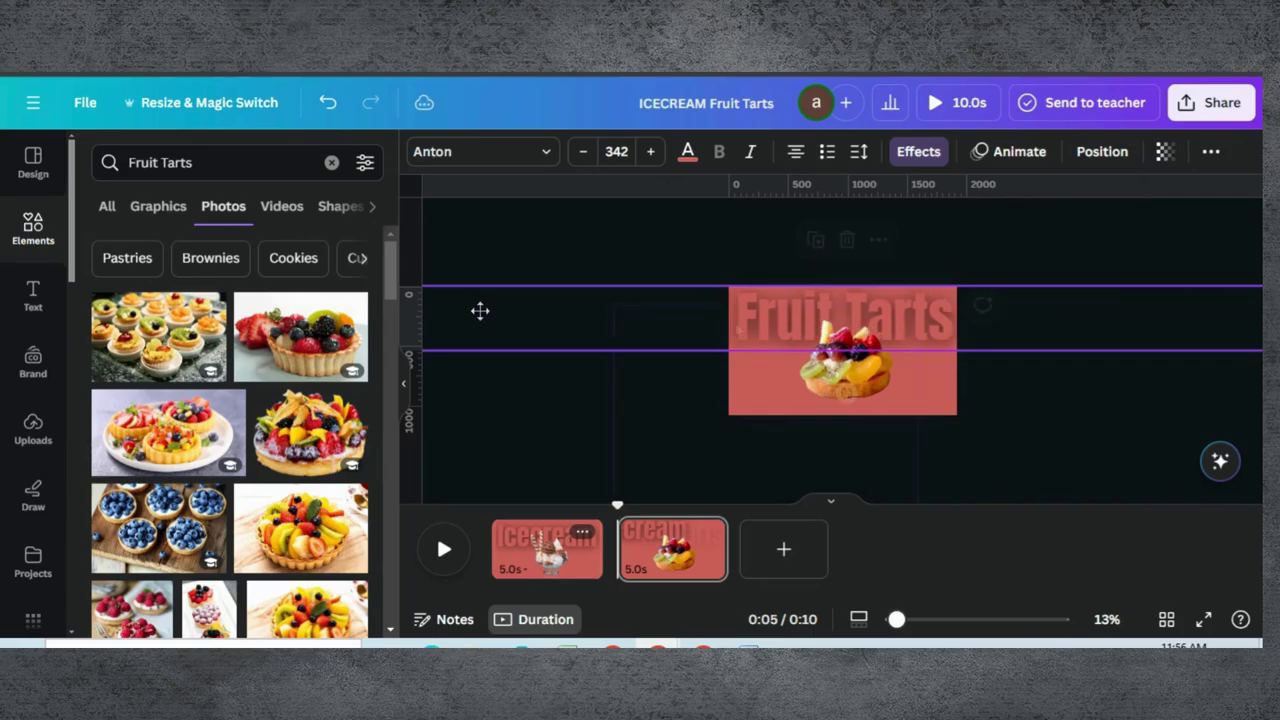
Set the second page's background to the orange from the fruit tart's photo colors
{"action": "left_click", "coordinate": [939, 379]}
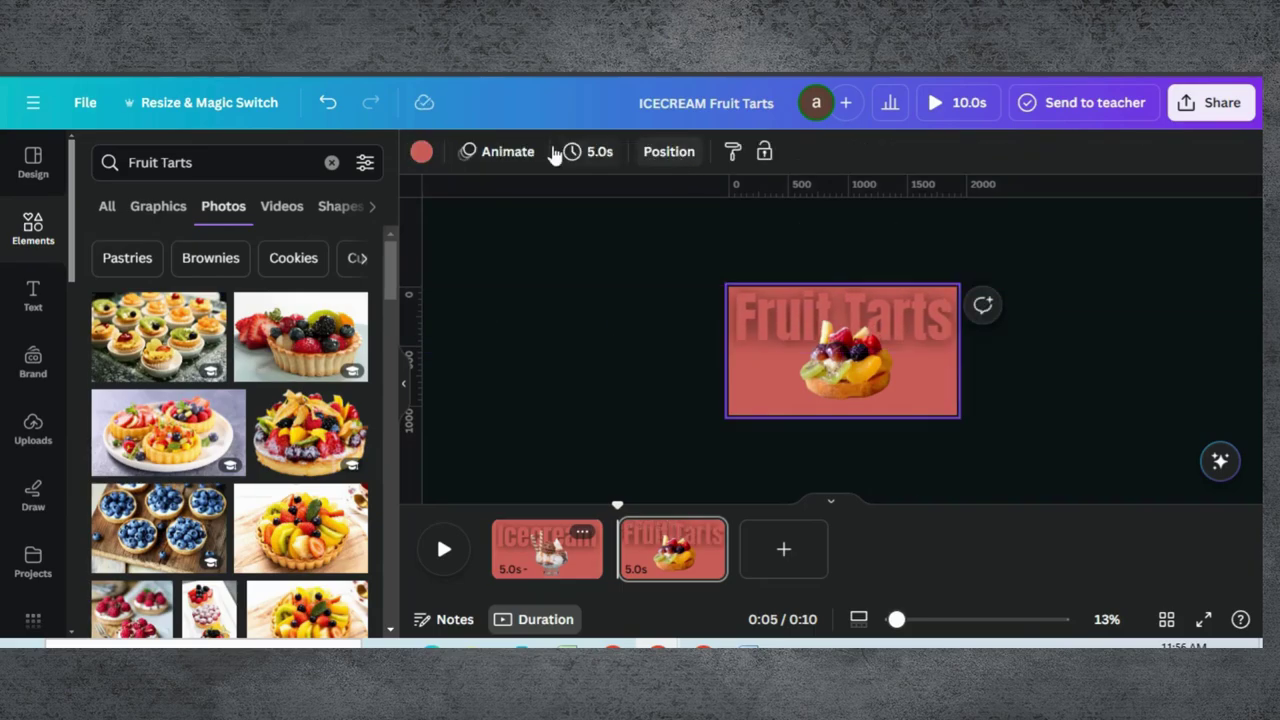
{"action": "left_click", "coordinate": [421, 152]}
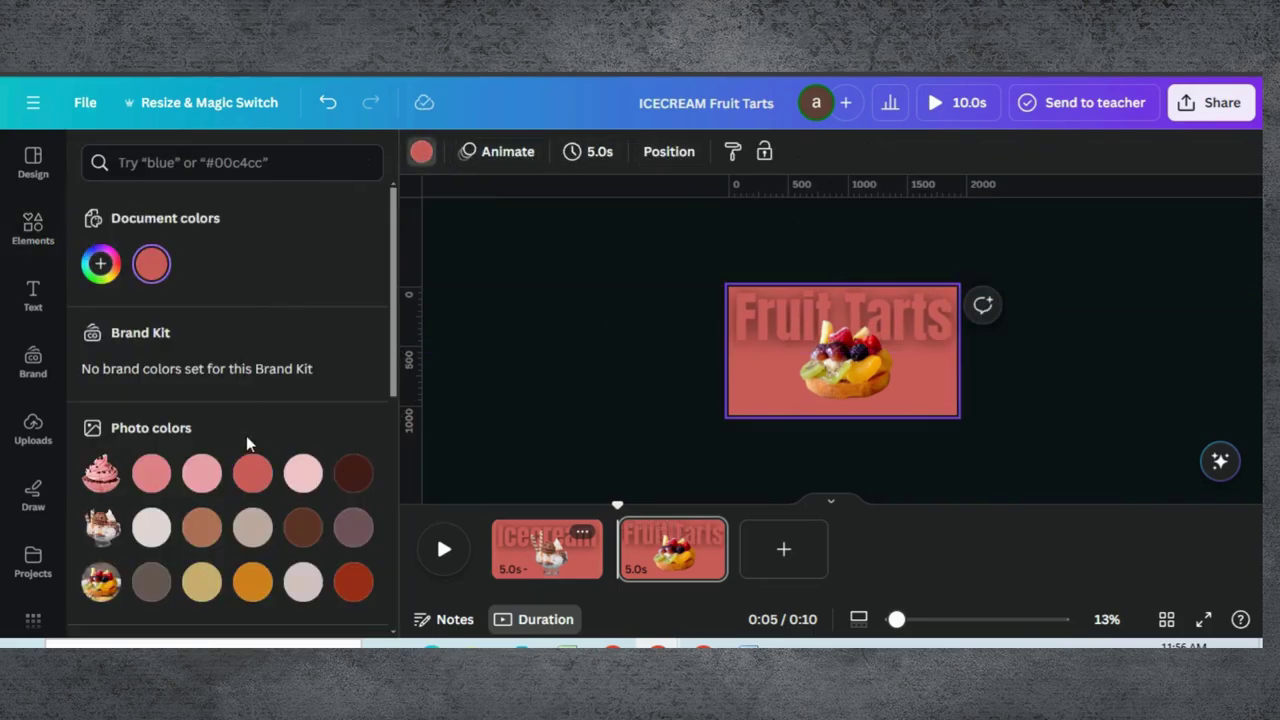
{"action": "left_click", "coordinate": [250, 583]}
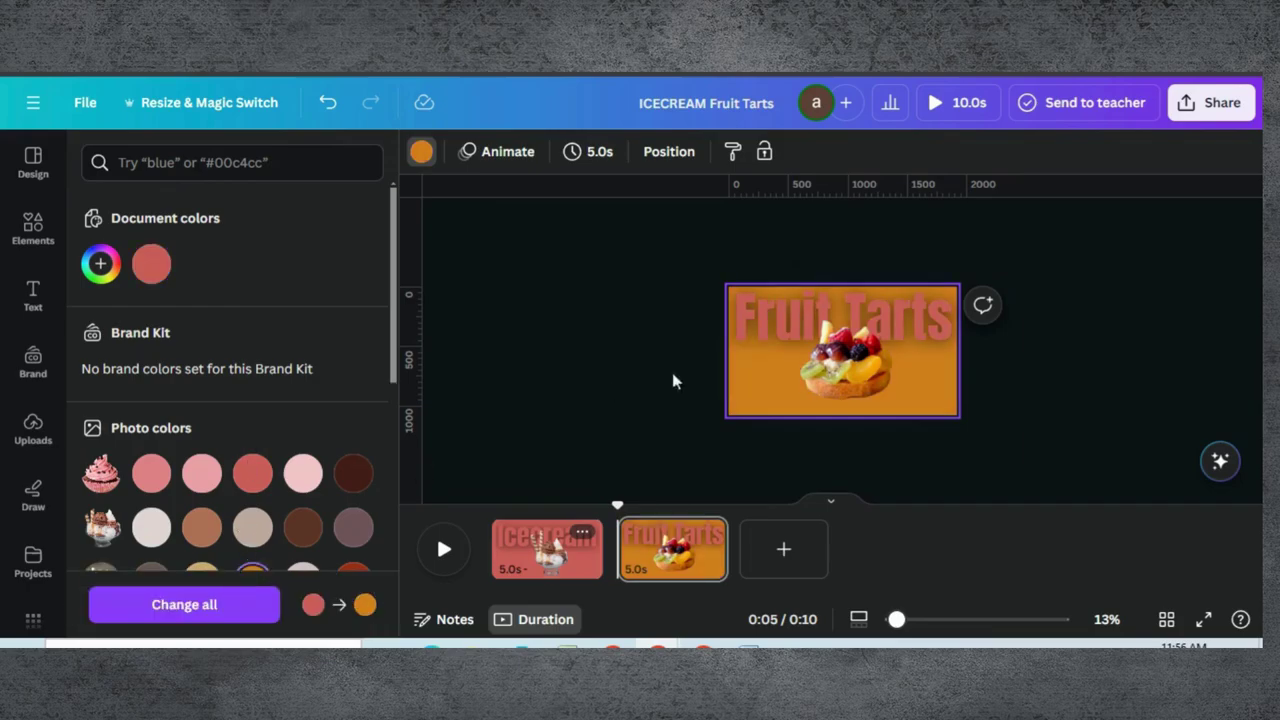
Recolor the "Fruit Tarts" heading to the same orange as its page background
{"action": "left_click", "coordinate": [769, 294]}
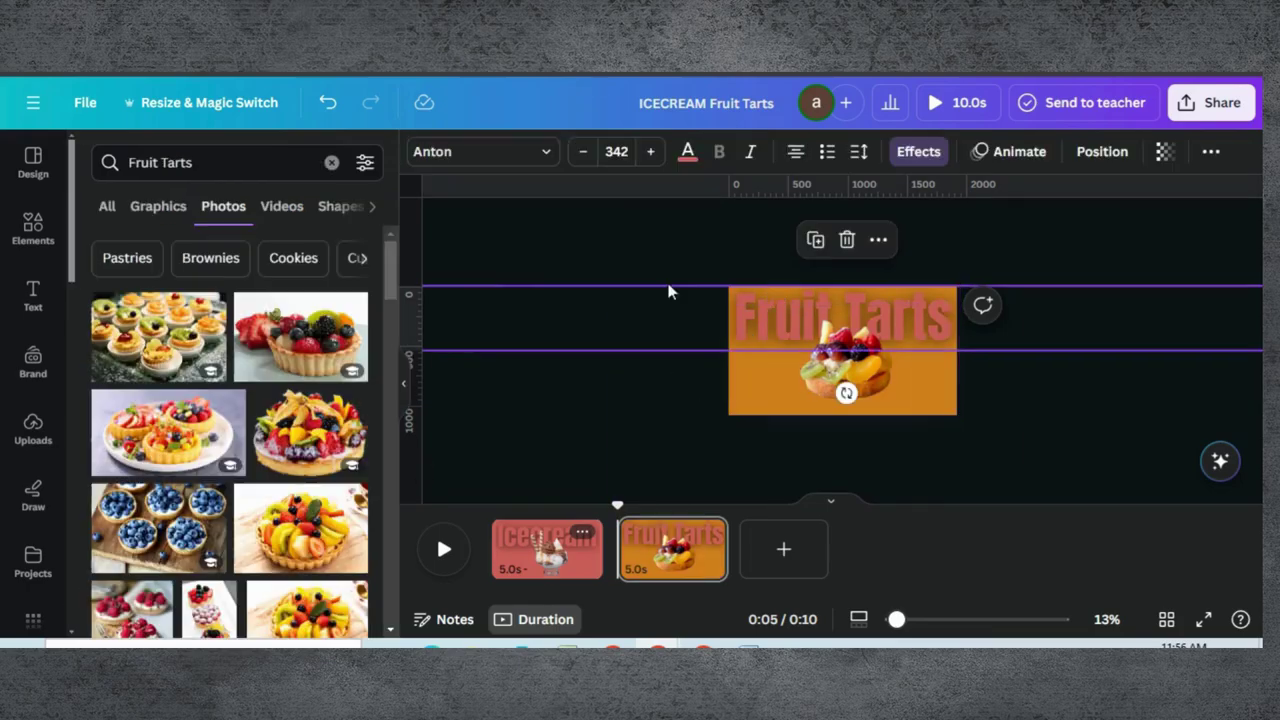
{"action": "left_click", "coordinate": [688, 155]}
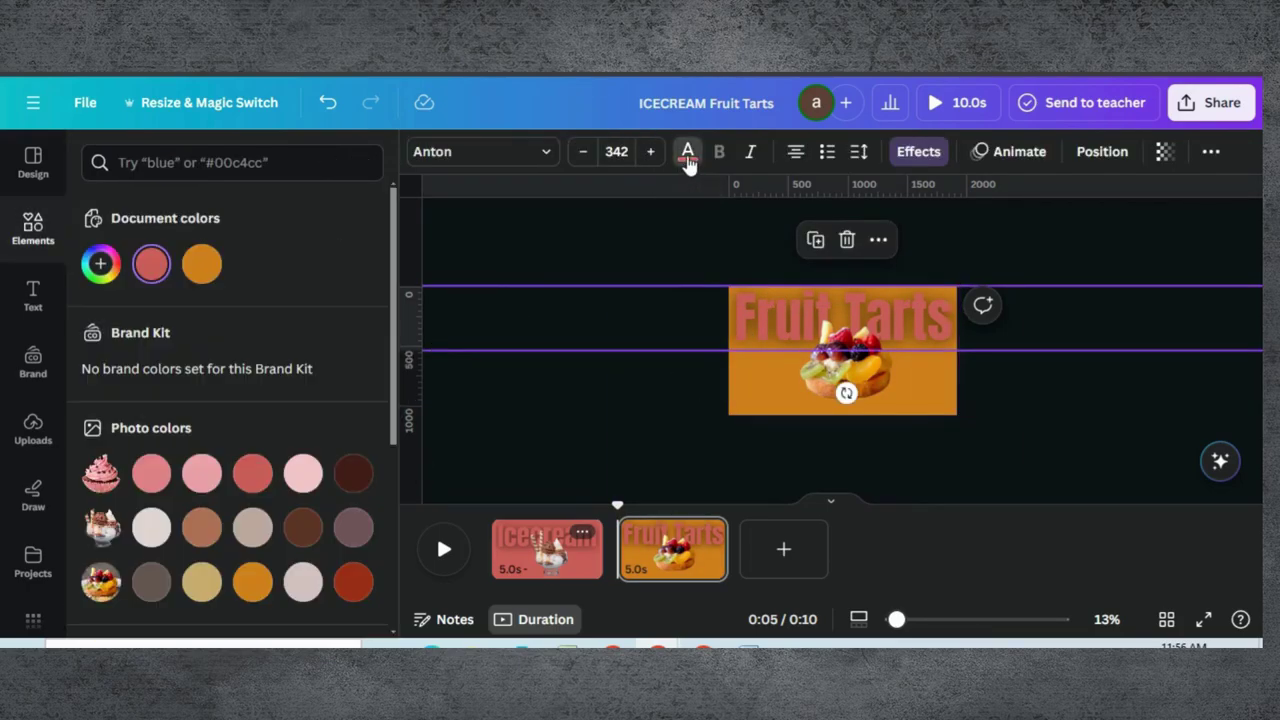
{"action": "left_click", "coordinate": [201, 263]}
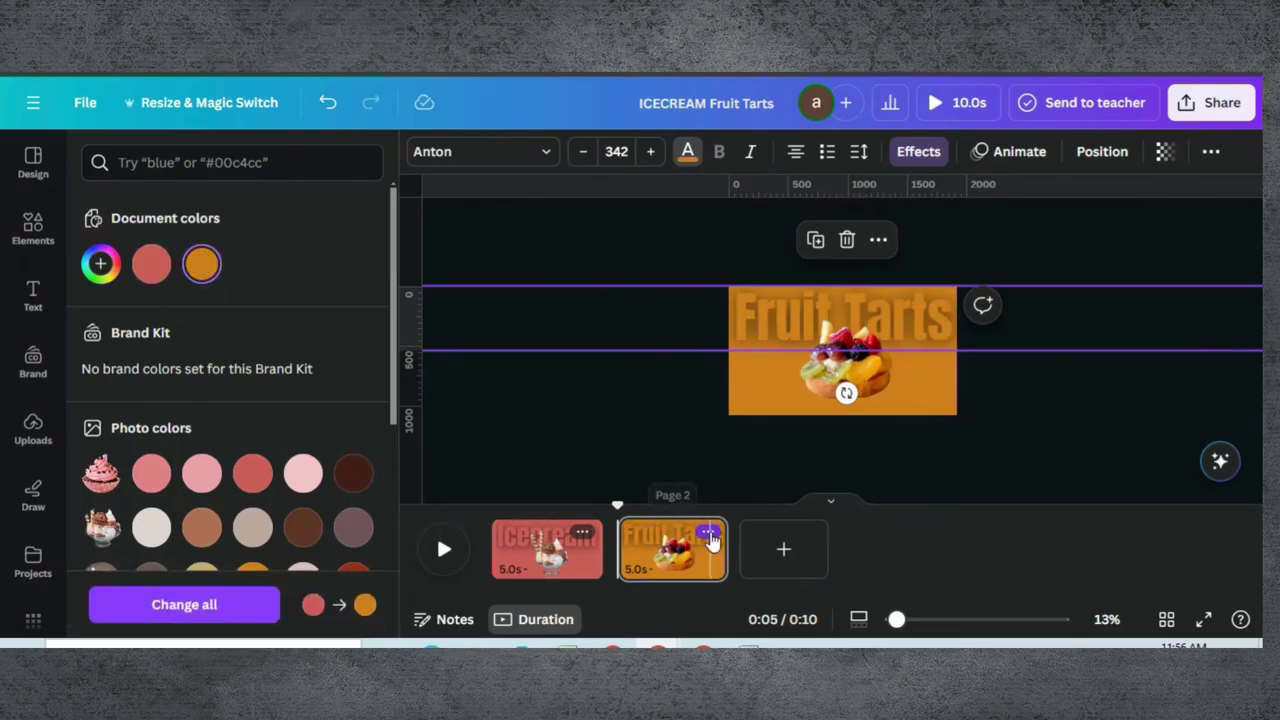
Duplicate the Fruit Tarts page to create the third page
{"action": "left_click", "coordinate": [709, 540]}
{"action": "left_click", "coordinate": [771, 234]}
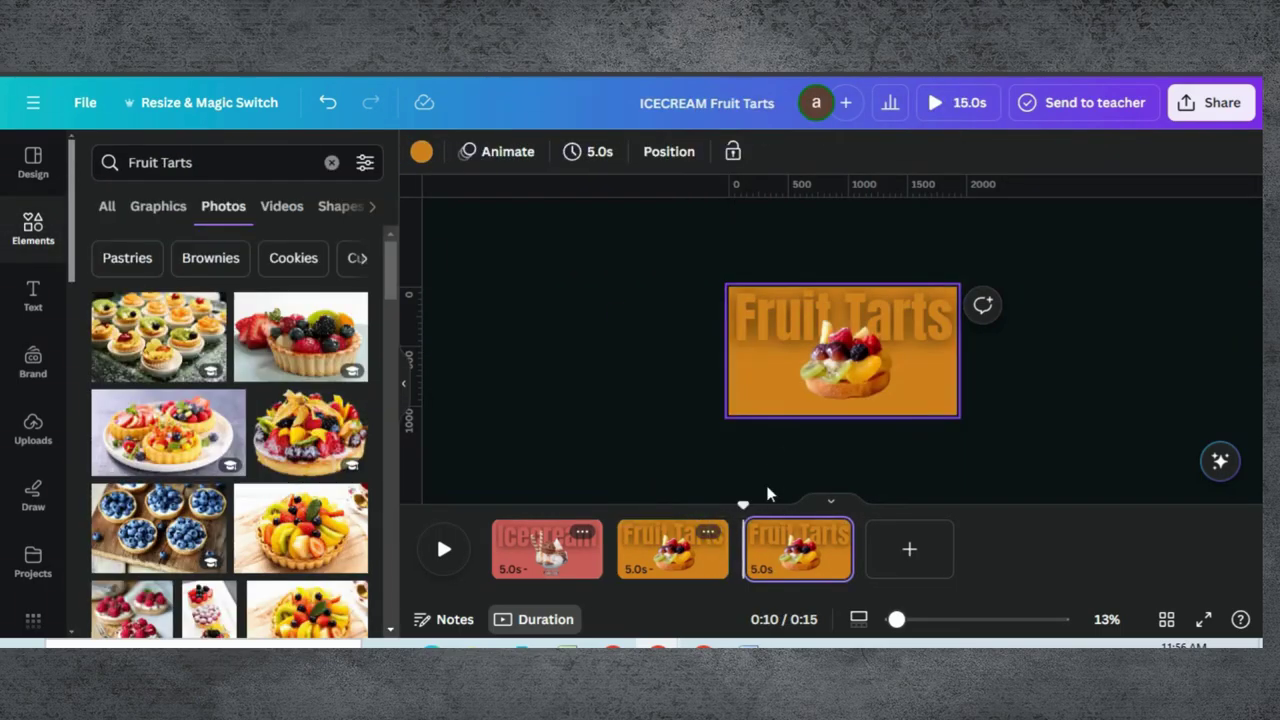
{"action": "left_click", "coordinate": [783, 541]}
On the third page, rotate and fit the image group so the cupcake is centered, and slide the heading to show "Cupcake"
{"action": "left_click", "coordinate": [844, 365]}
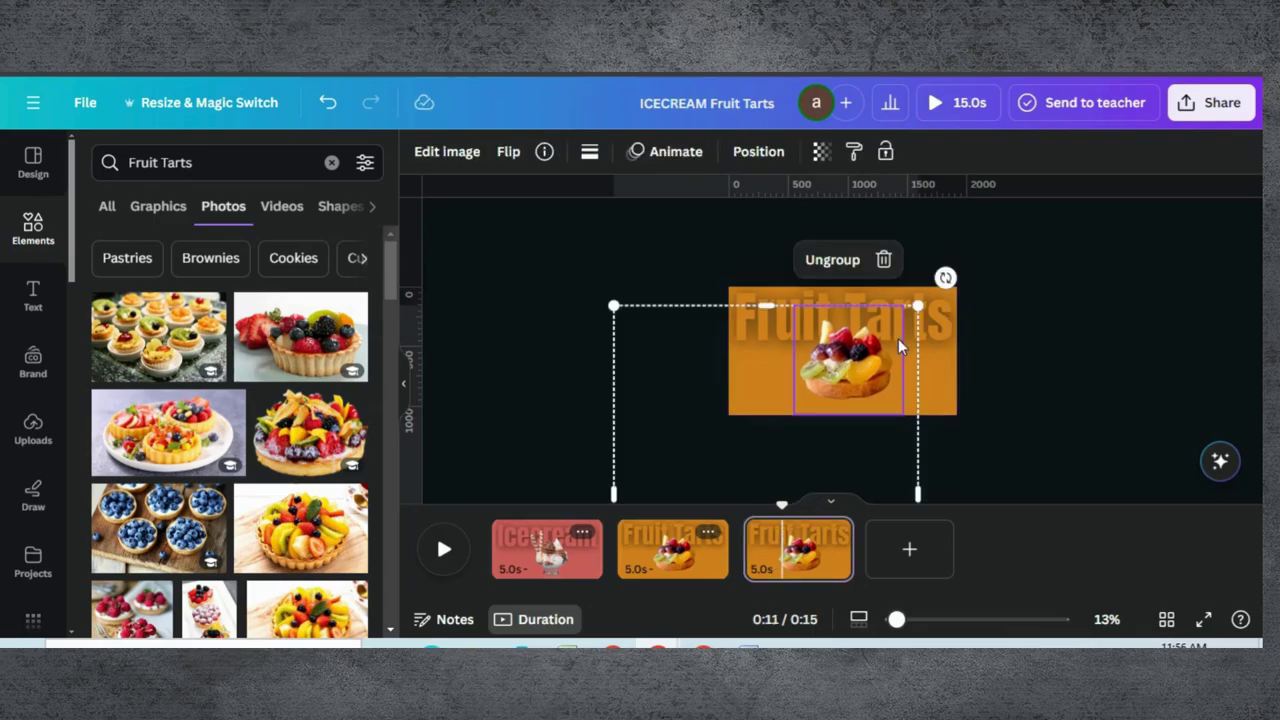
{"action": "left_click_drag", "start_coordinate": [945, 277], "coordinate": [522, 315]}
{"action": "left_click_drag", "start_coordinate": [905, 398], "coordinate": [860, 346]}
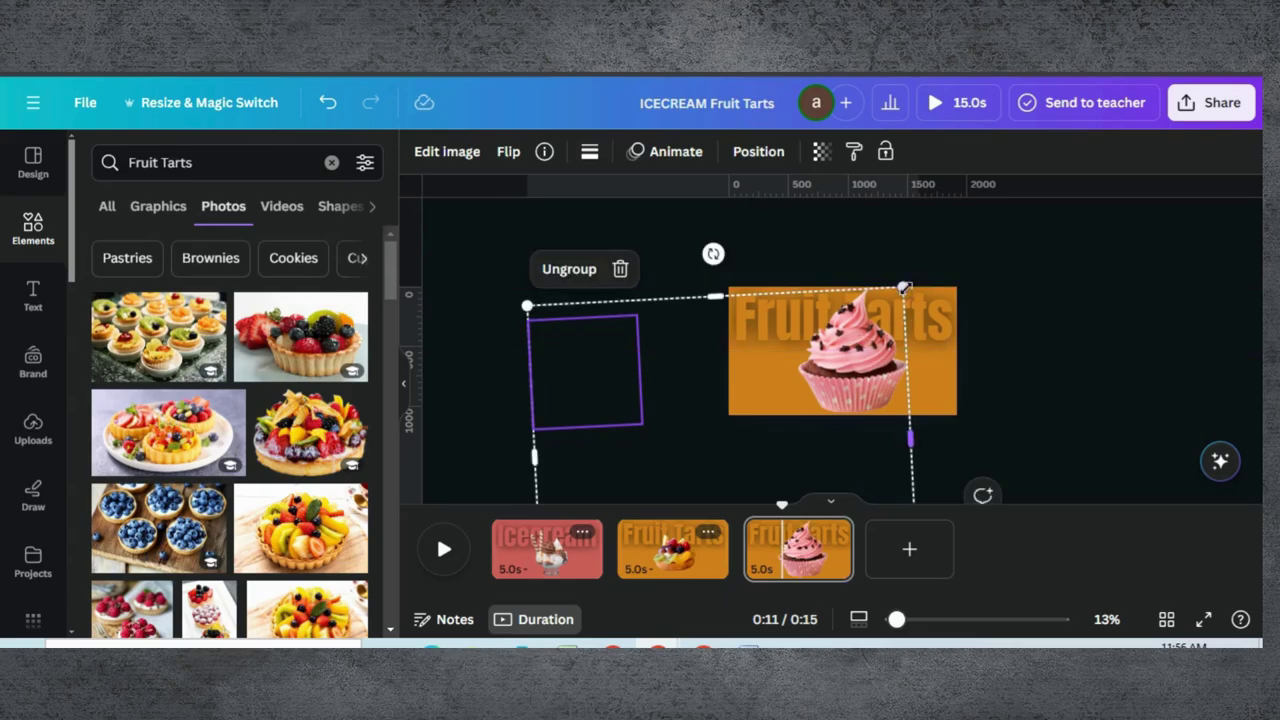
{"action": "left_click_drag", "start_coordinate": [898, 298], "coordinate": [884, 316]}
{"action": "left_click_drag", "start_coordinate": [848, 362], "coordinate": [862, 352]}
{"action": "left_click", "coordinate": [861, 350]}
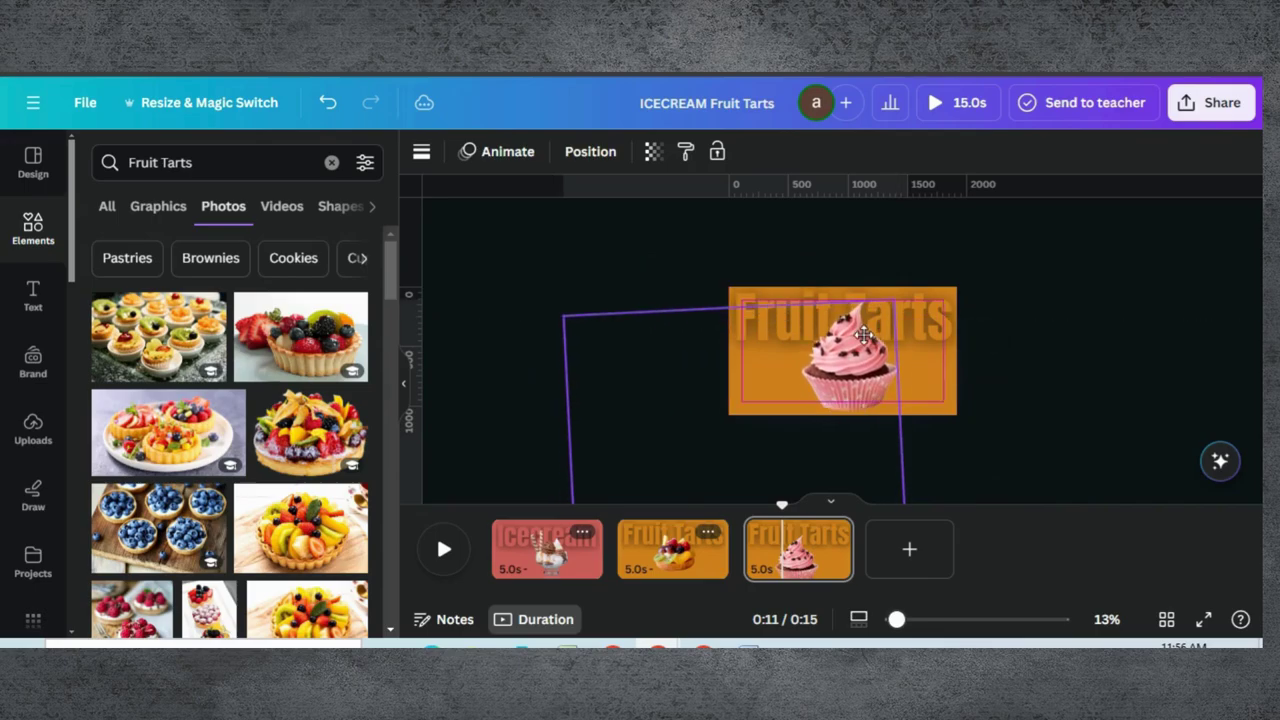
{"action": "left_click_drag", "start_coordinate": [773, 295], "coordinate": [378, 288]}
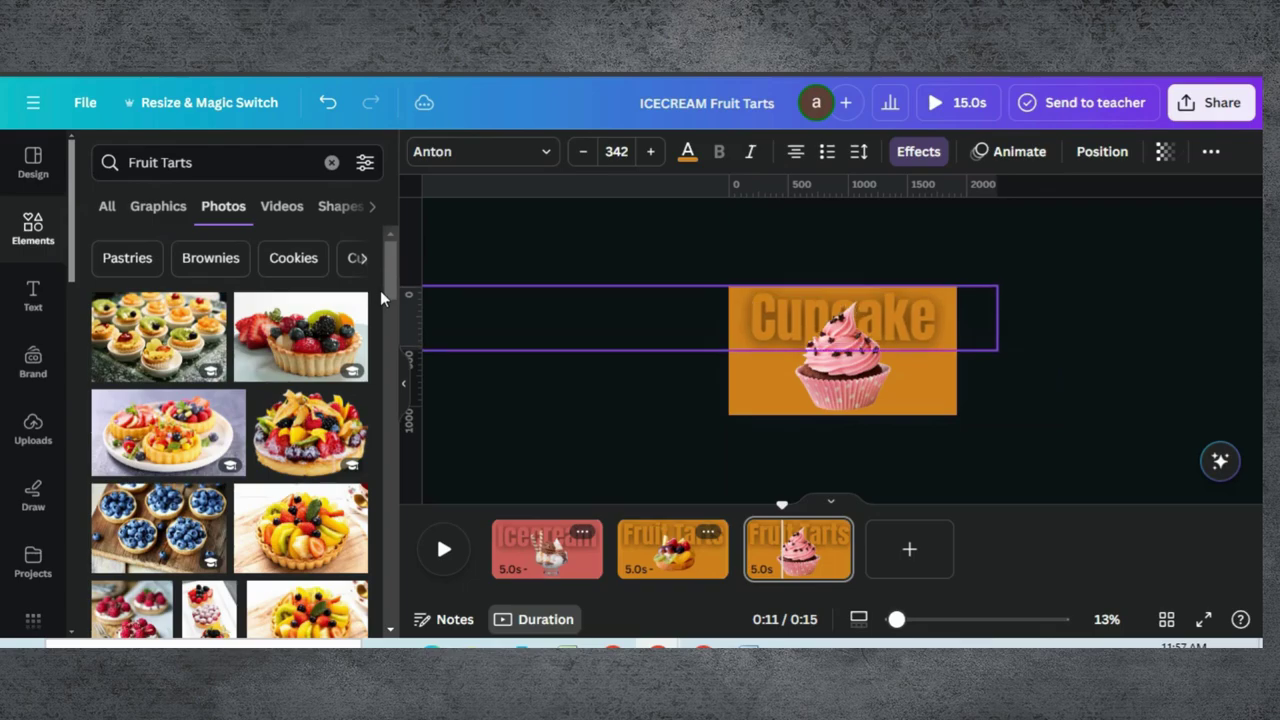
Set the third page's background to the tan from the fruit tart's photo colors
{"action": "left_click", "coordinate": [933, 380]}
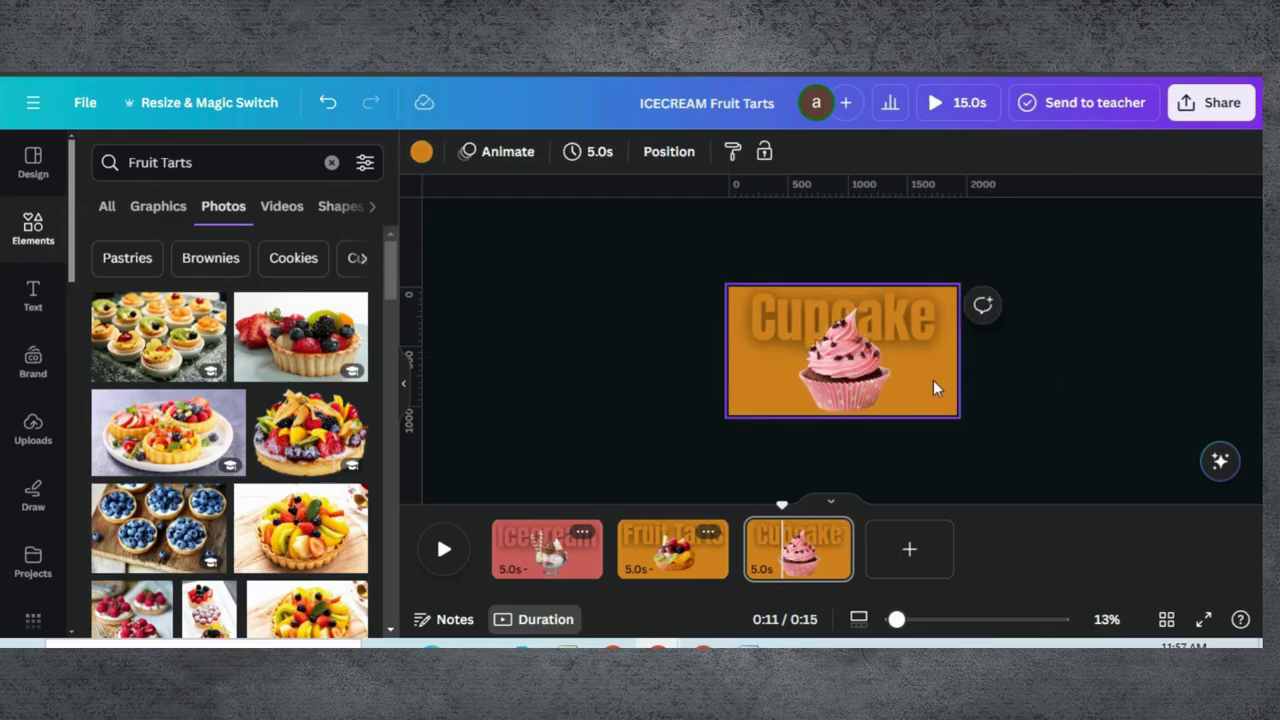
{"action": "left_click", "coordinate": [421, 153]}
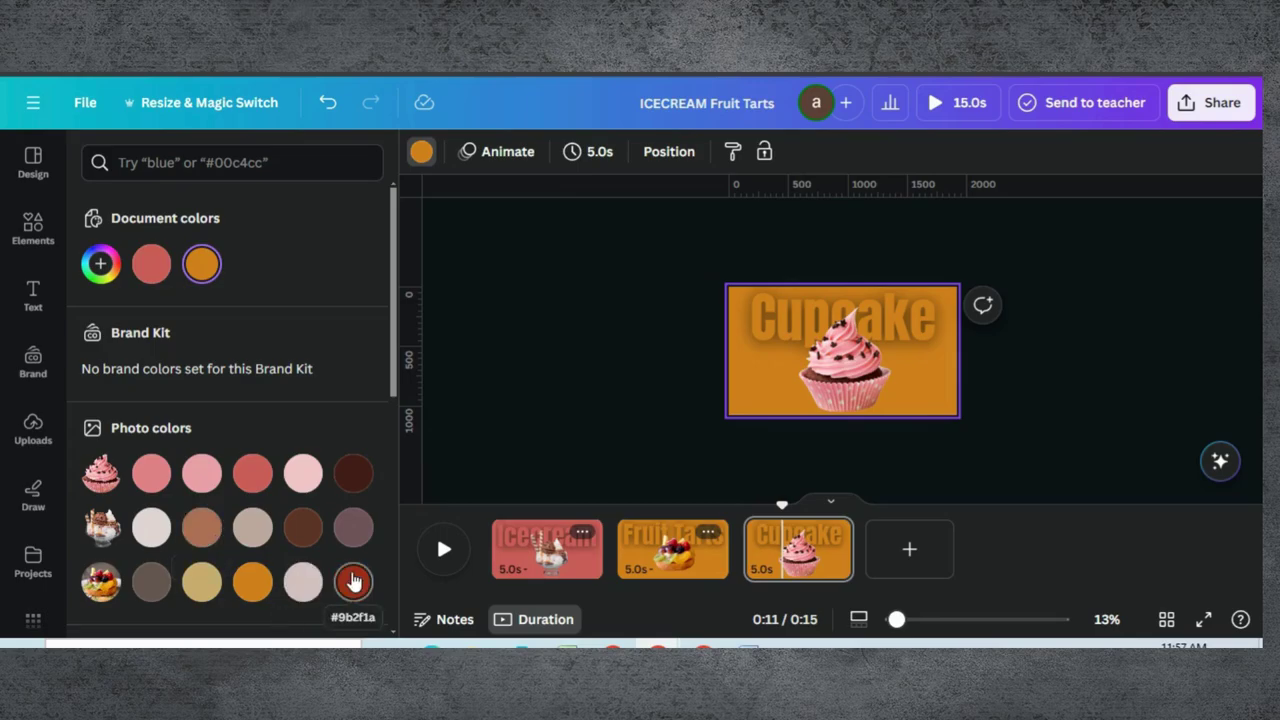
{"action": "scroll", "coordinate": [255, 578], "scroll_direction": "down", "scroll_amount": 2}
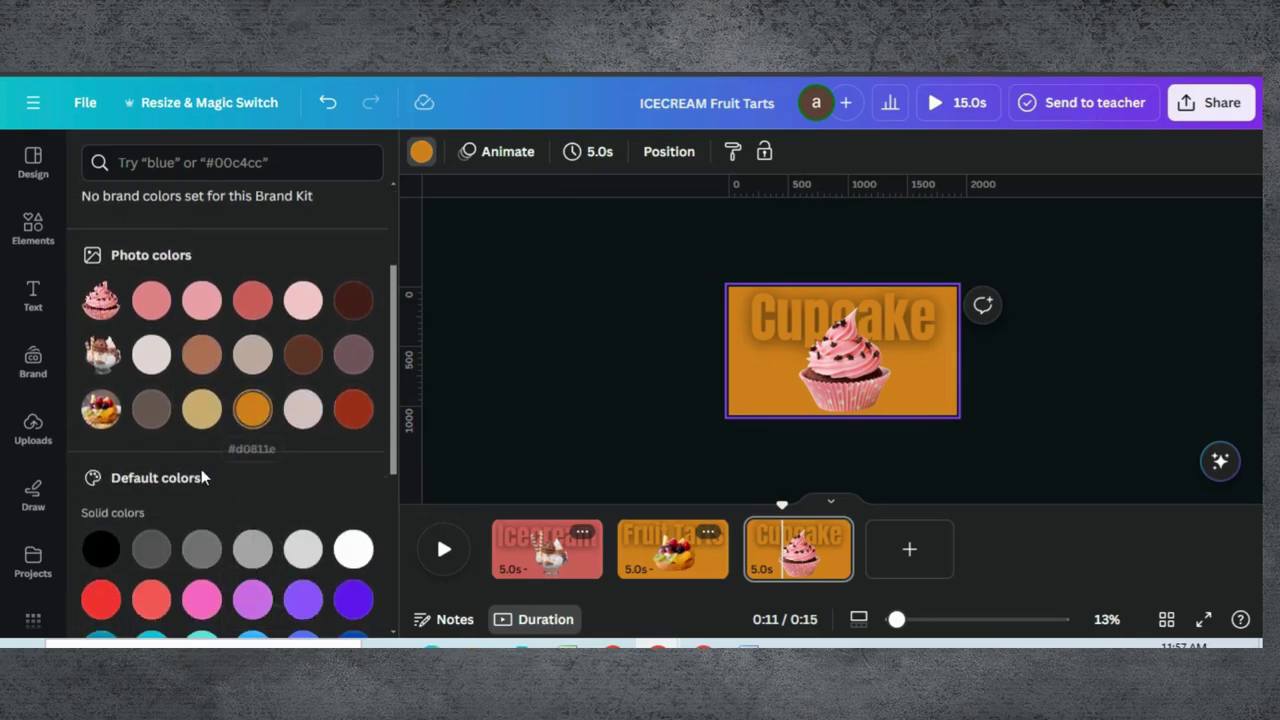
{"action": "left_click", "coordinate": [201, 412]}
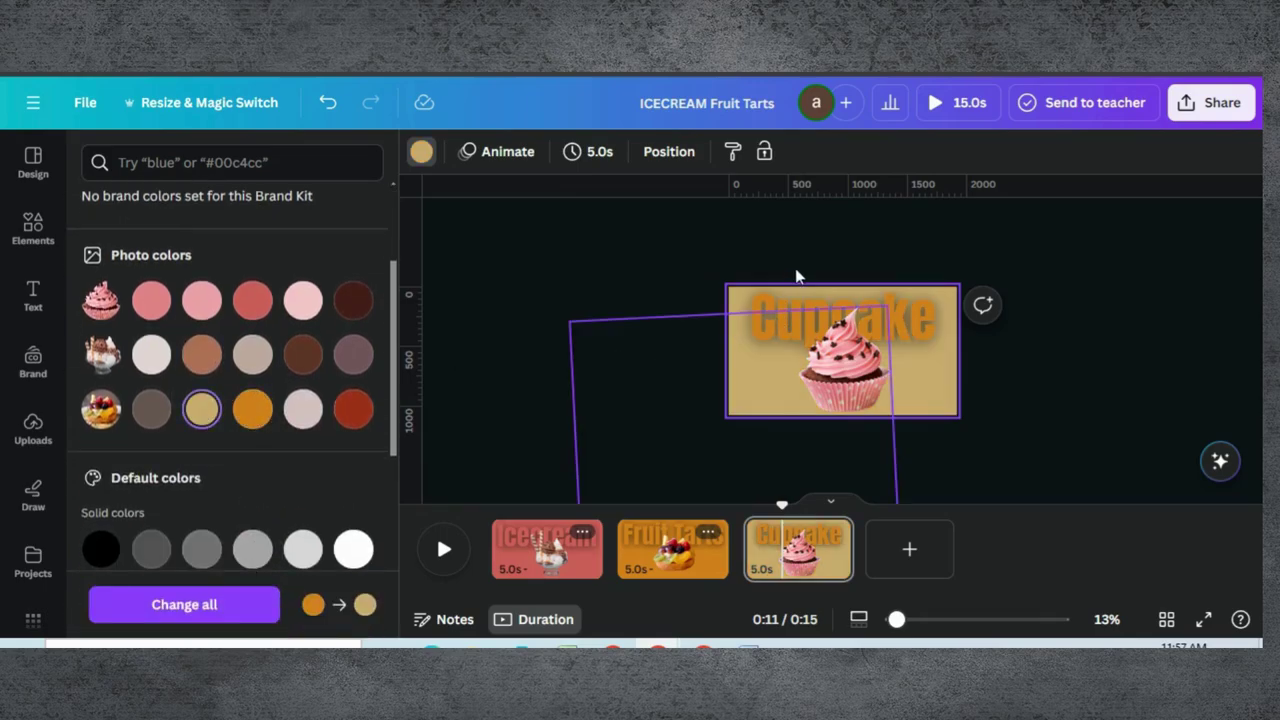
Recolor the "Cupcake" heading to the same tan as its page background
{"action": "left_click", "coordinate": [783, 293]}
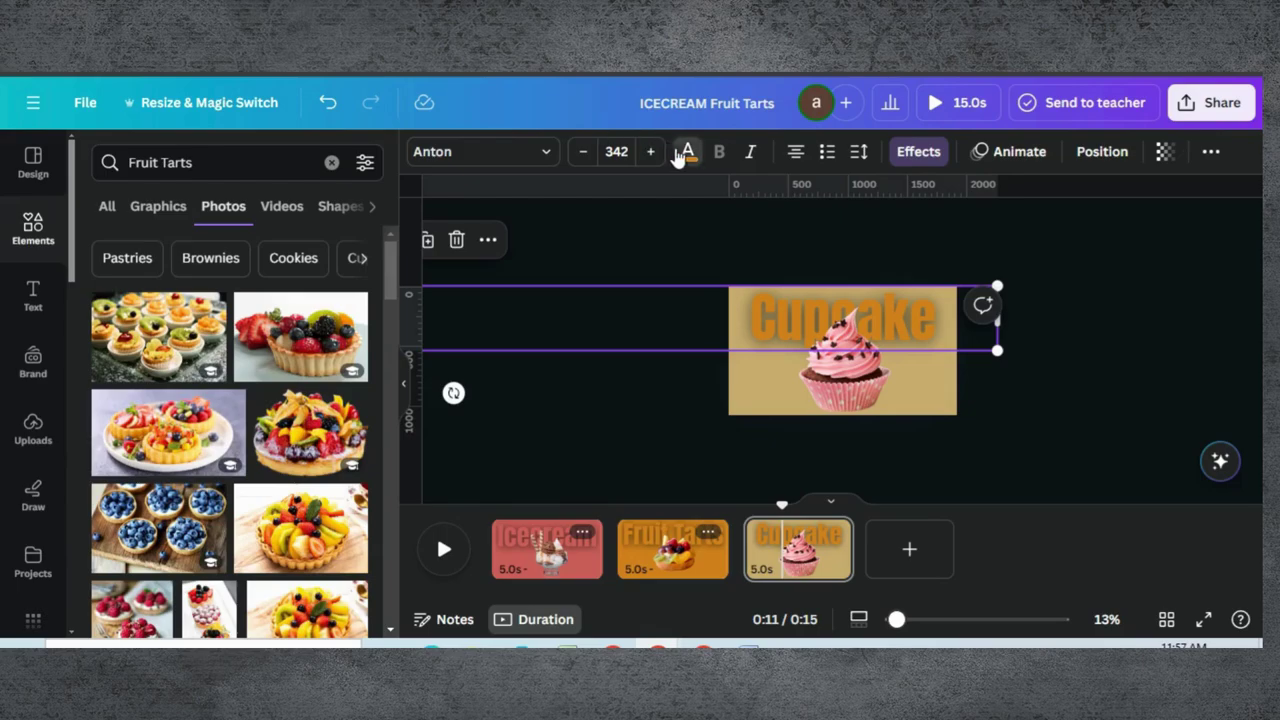
{"action": "left_click", "coordinate": [687, 152]}
{"action": "left_click", "coordinate": [152, 264]}
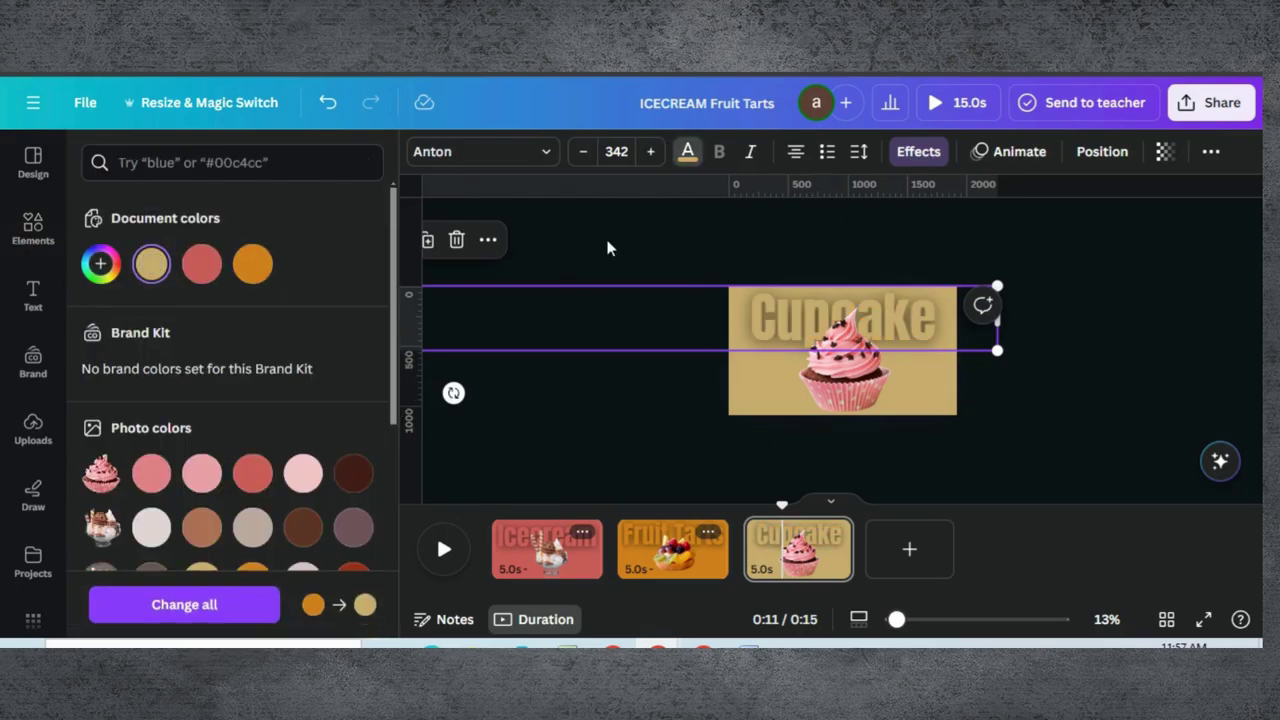
{"action": "key", "text": "Escape"}
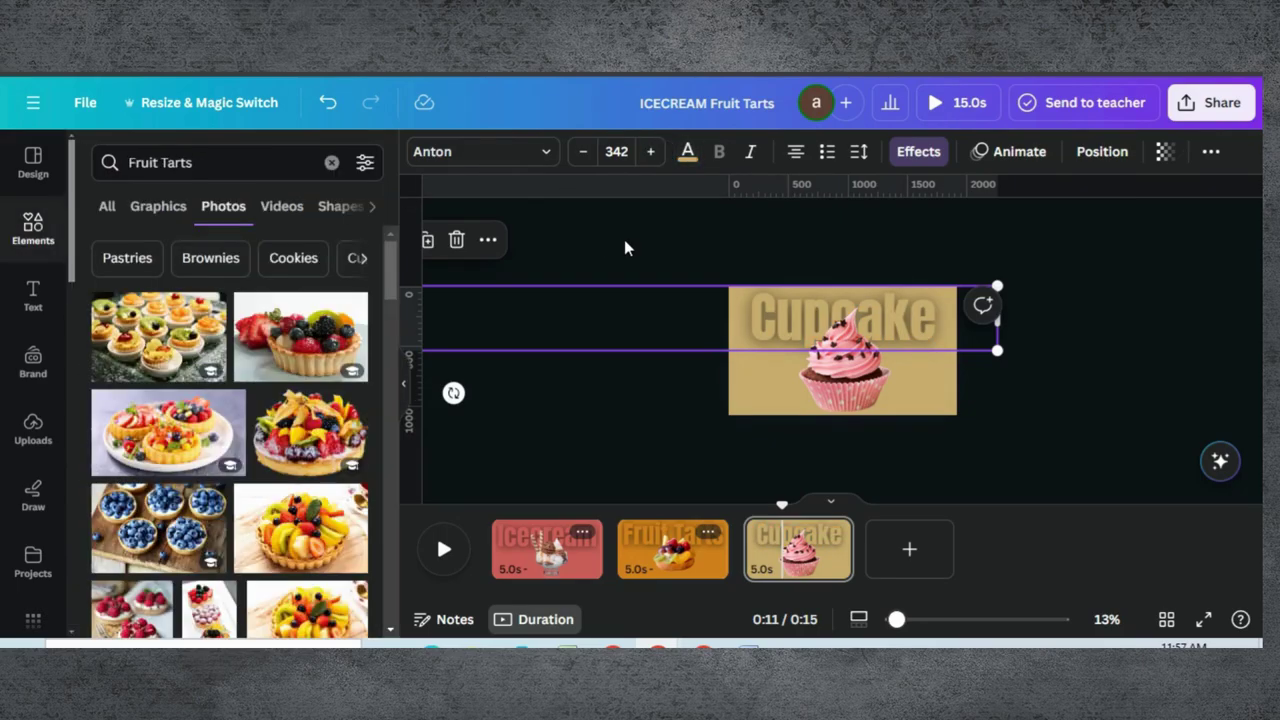
{"action": "key", "text": "Escape"}
Add a Match & Move transition after the Icecream page and apply it between all pages
{"action": "left_click", "coordinate": [610, 560]}
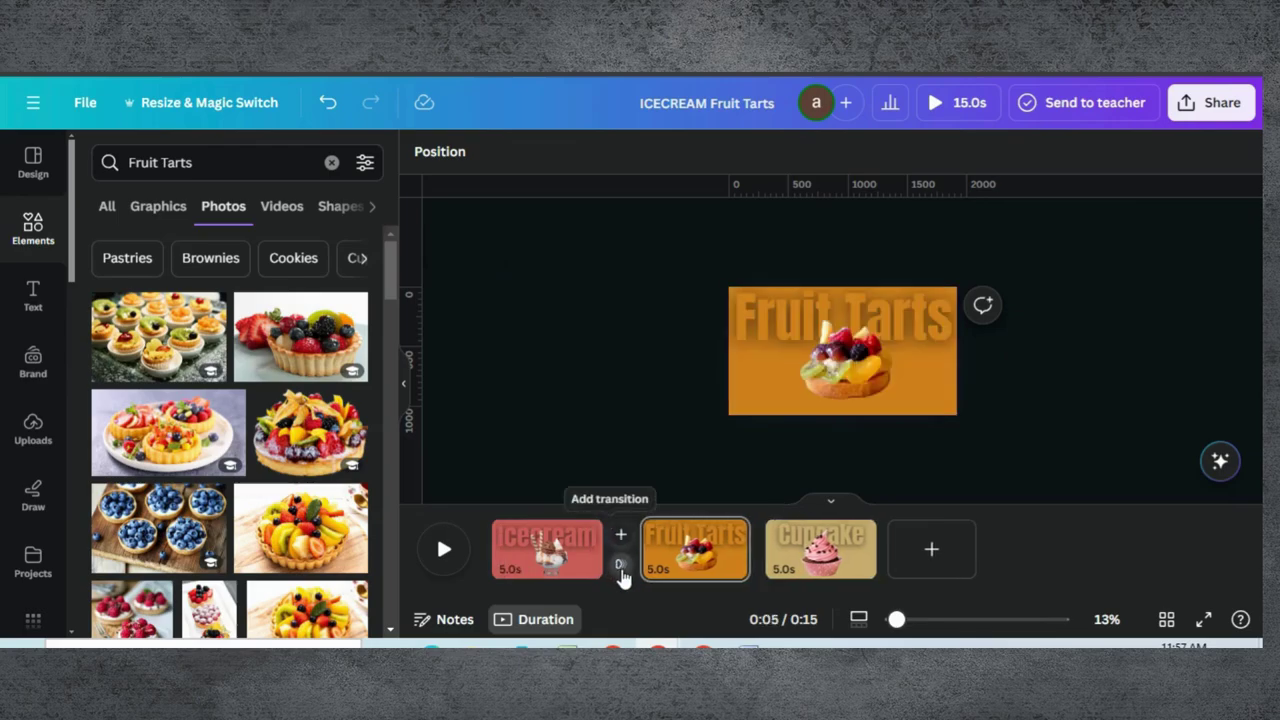
{"action": "left_click", "coordinate": [619, 566]}
{"action": "left_click", "coordinate": [155, 457]}
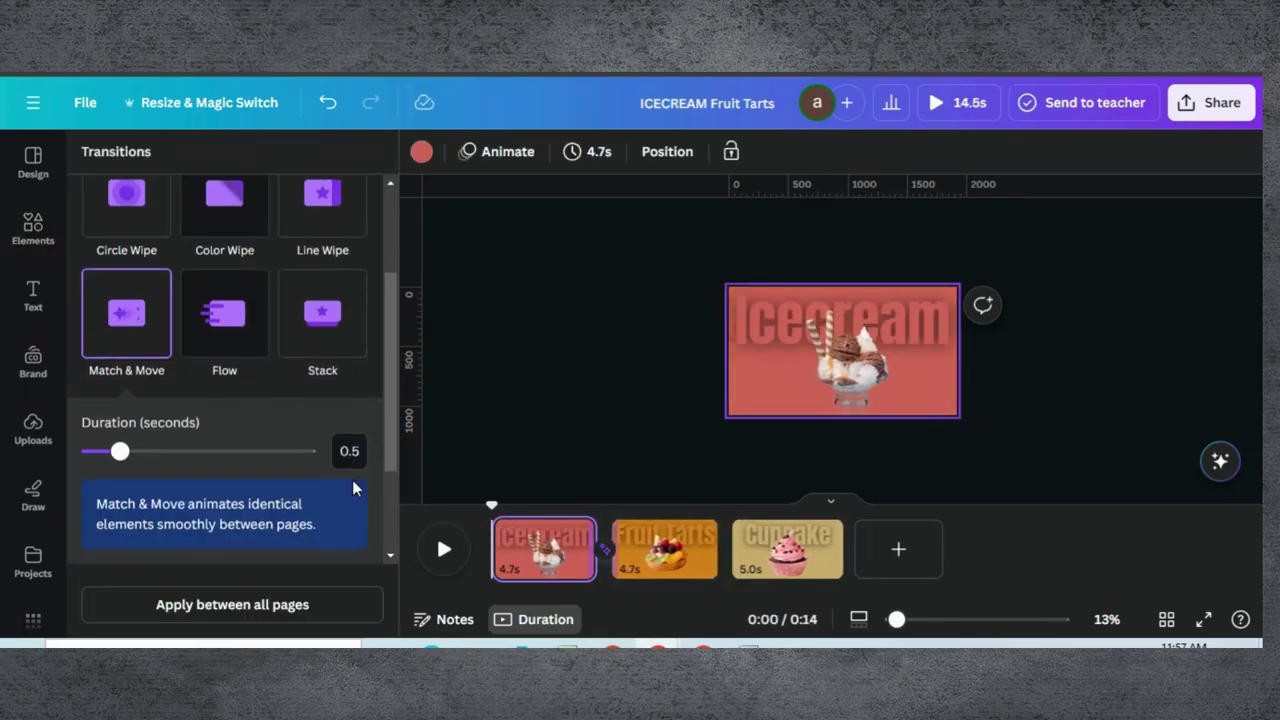
{"action": "left_click", "coordinate": [260, 604]}
{"action": "mouse_move", "coordinate": [588, 538]}
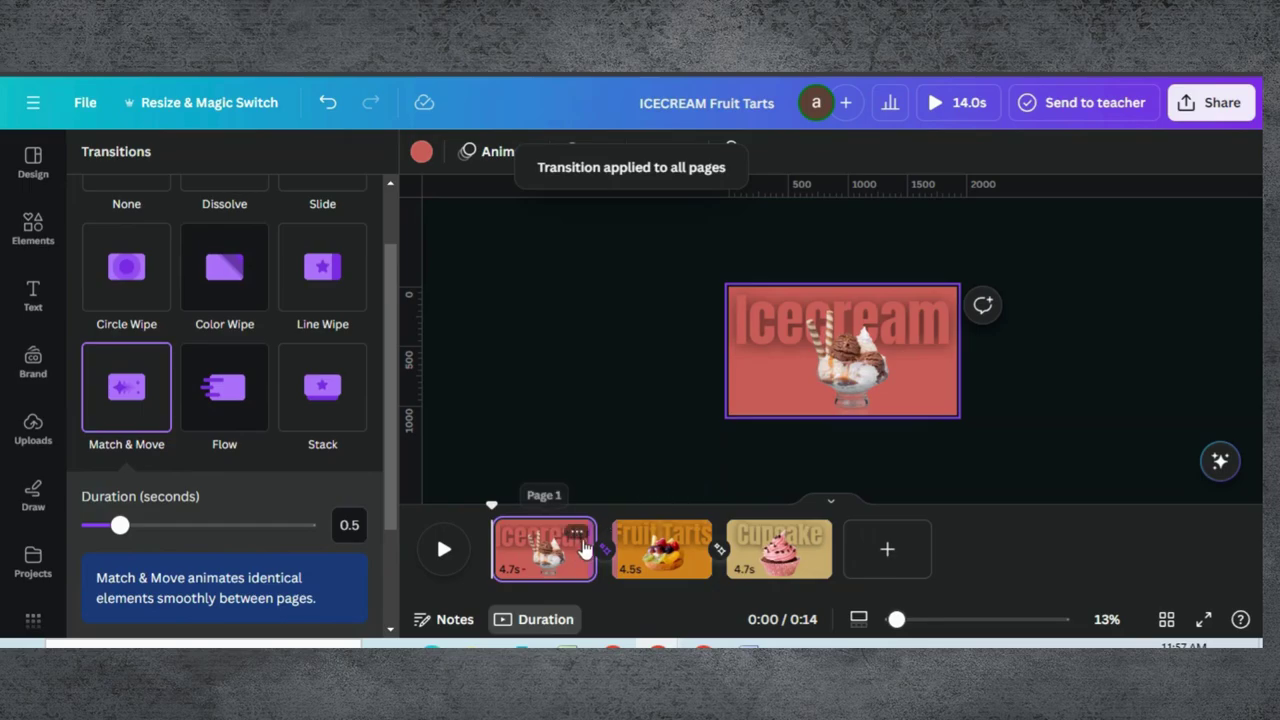
{"action": "left_click", "coordinate": [585, 330]}
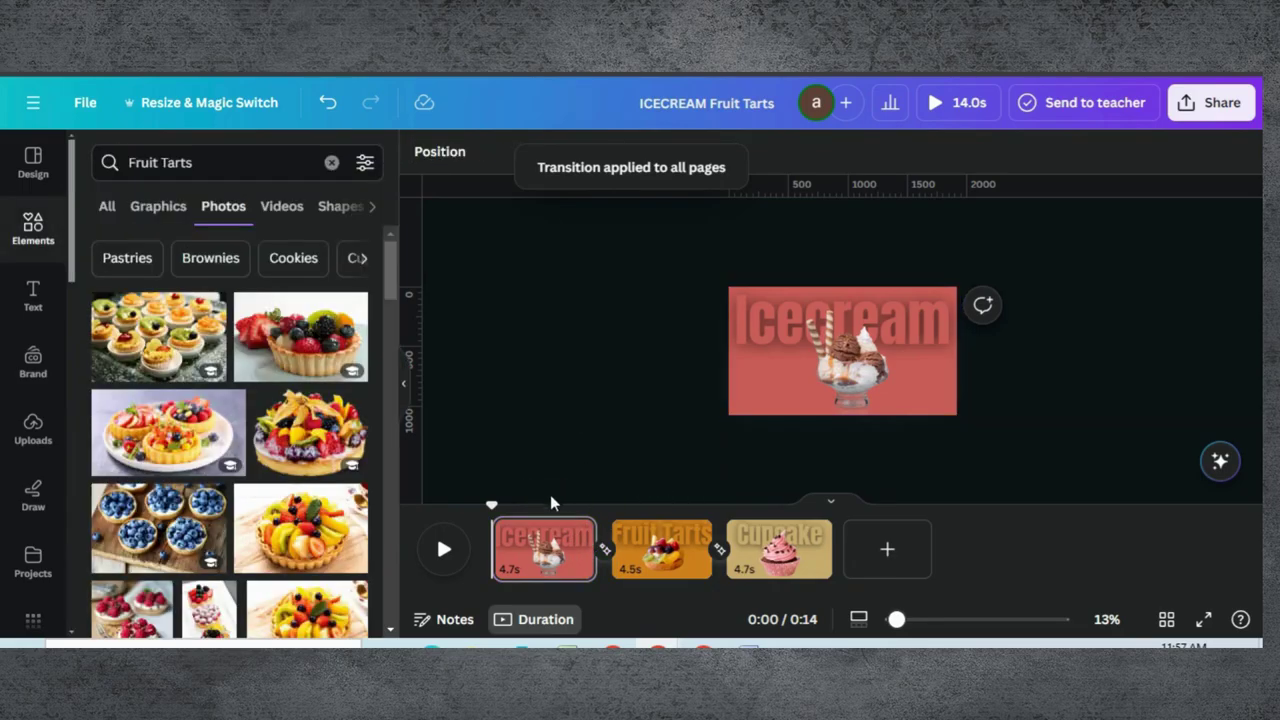
Set the Icecream page's timing to 2.2 seconds and apply it to all three pages
{"action": "left_click", "coordinate": [535, 558]}
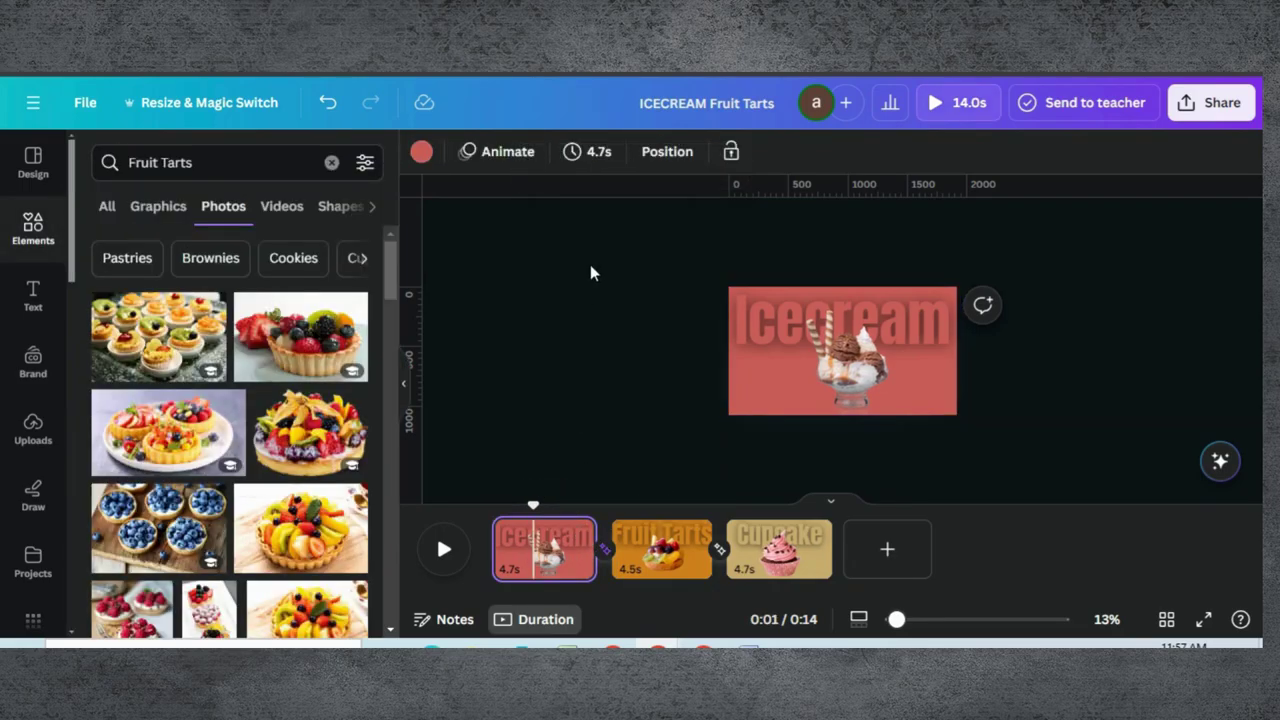
{"action": "left_click", "coordinate": [584, 151]}
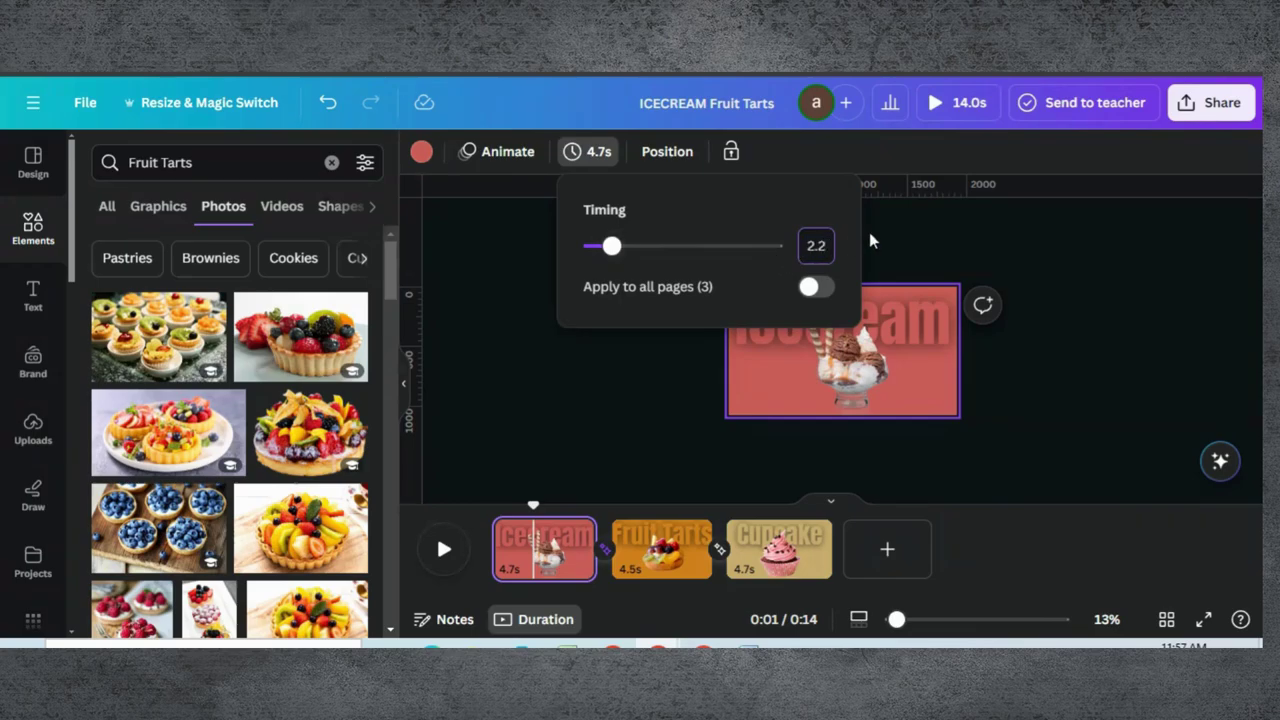
{"action": "left_click", "coordinate": [815, 289]}
{"action": "left_click", "coordinate": [624, 388]}
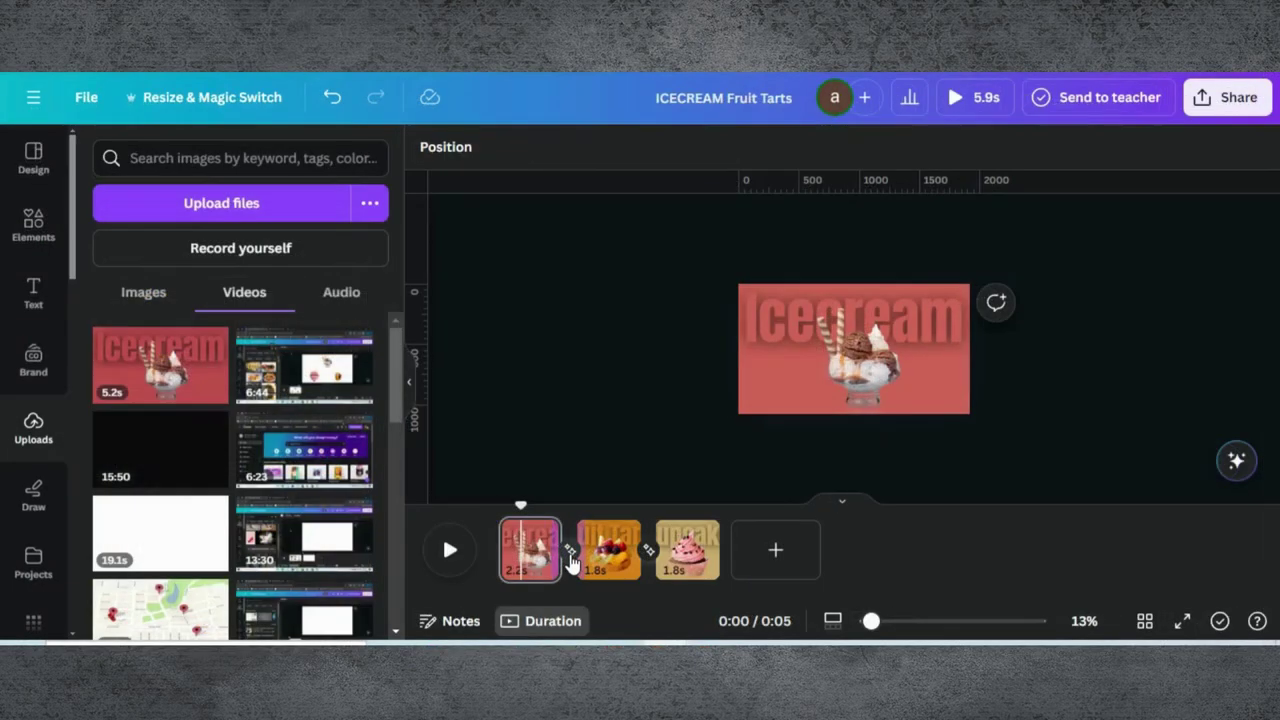
Set the duration of the Match & Move transition between the Icecream and Fruit Tarts pages to 1.2 seconds
{"action": "left_click", "coordinate": [569, 553]}
{"action": "left_click_drag", "start_coordinate": [170, 452], "coordinate": [314, 451]}
{"action": "scroll", "coordinate": [354, 490], "scroll_direction": "up", "scroll_amount": 1}
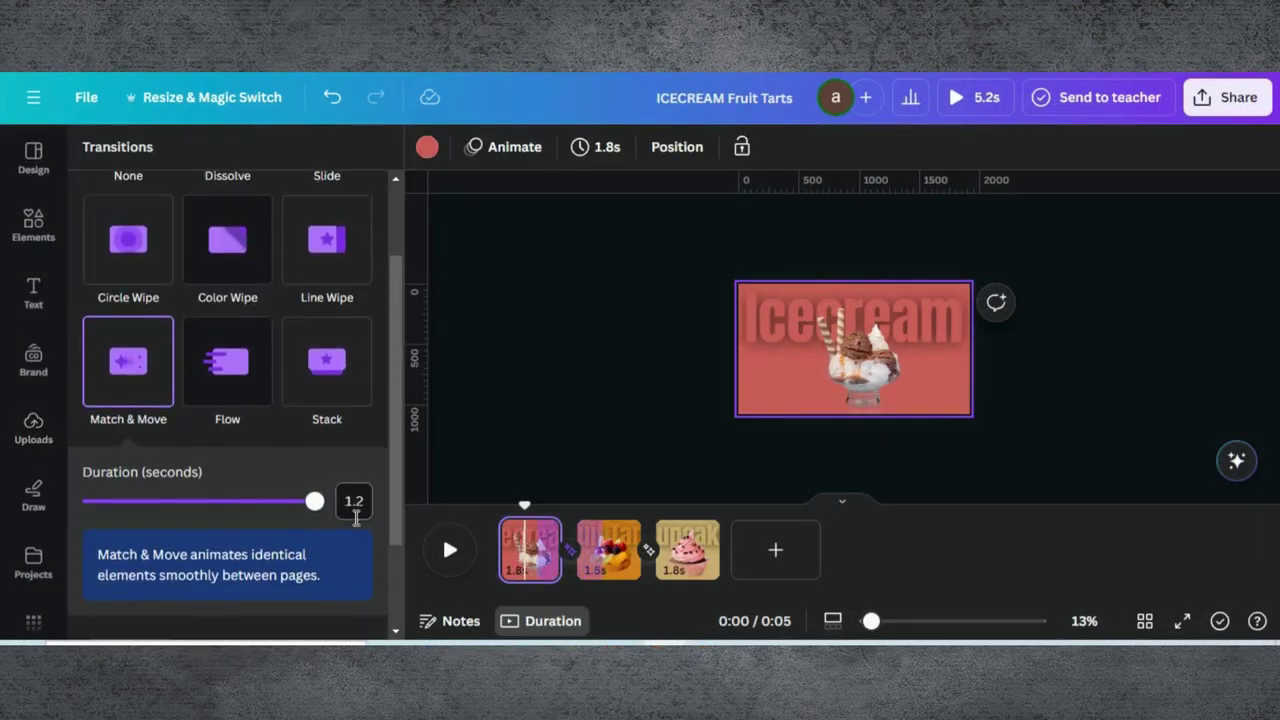
{"action": "scroll", "coordinate": [274, 560], "scroll_direction": "down", "scroll_amount": 3}
Check the transition between the Fruit Tarts and Cupcake pages, and preview the animation from the first page
{"action": "left_click", "coordinate": [608, 550]}
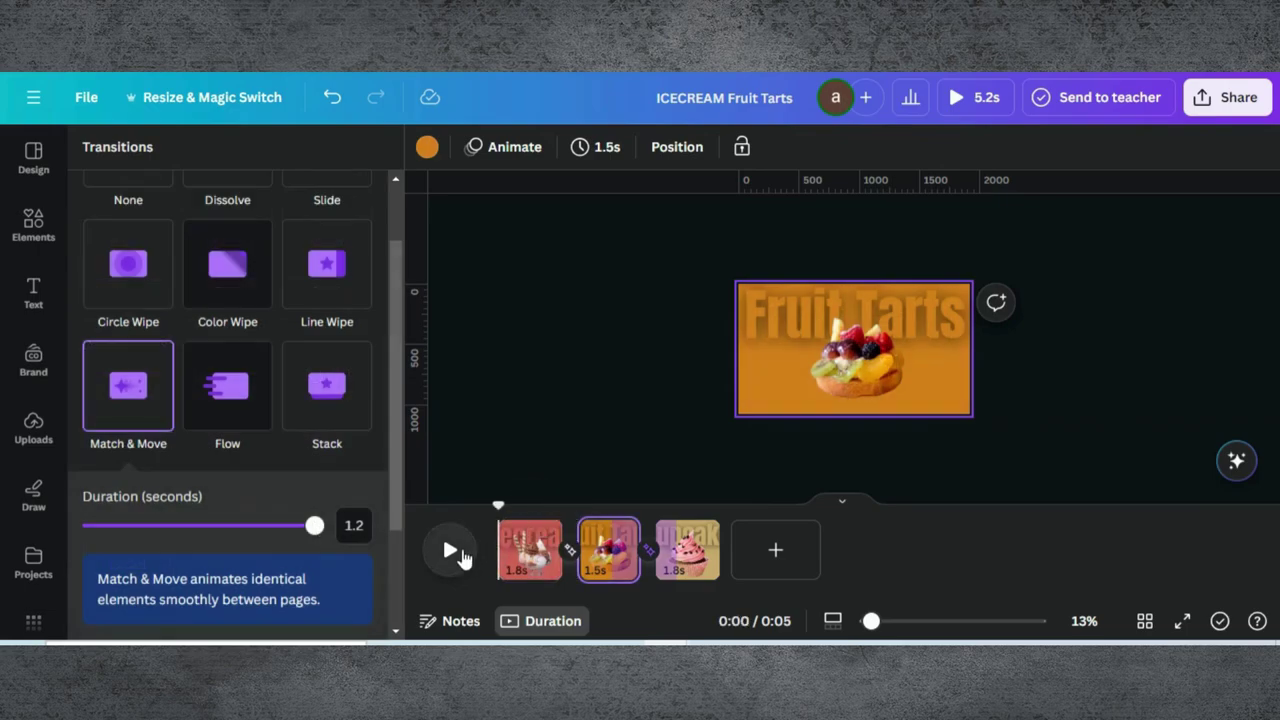
{"action": "left_click", "coordinate": [450, 551]}
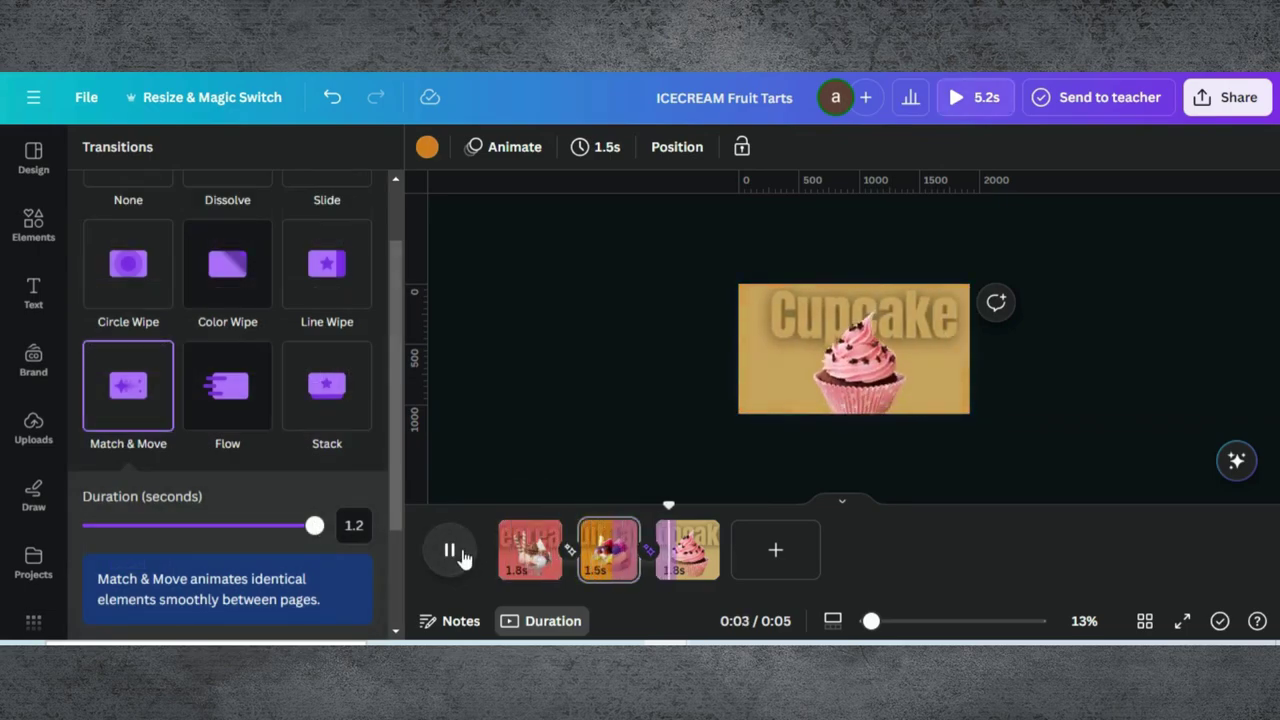
{"action": "left_click", "coordinate": [450, 551]}
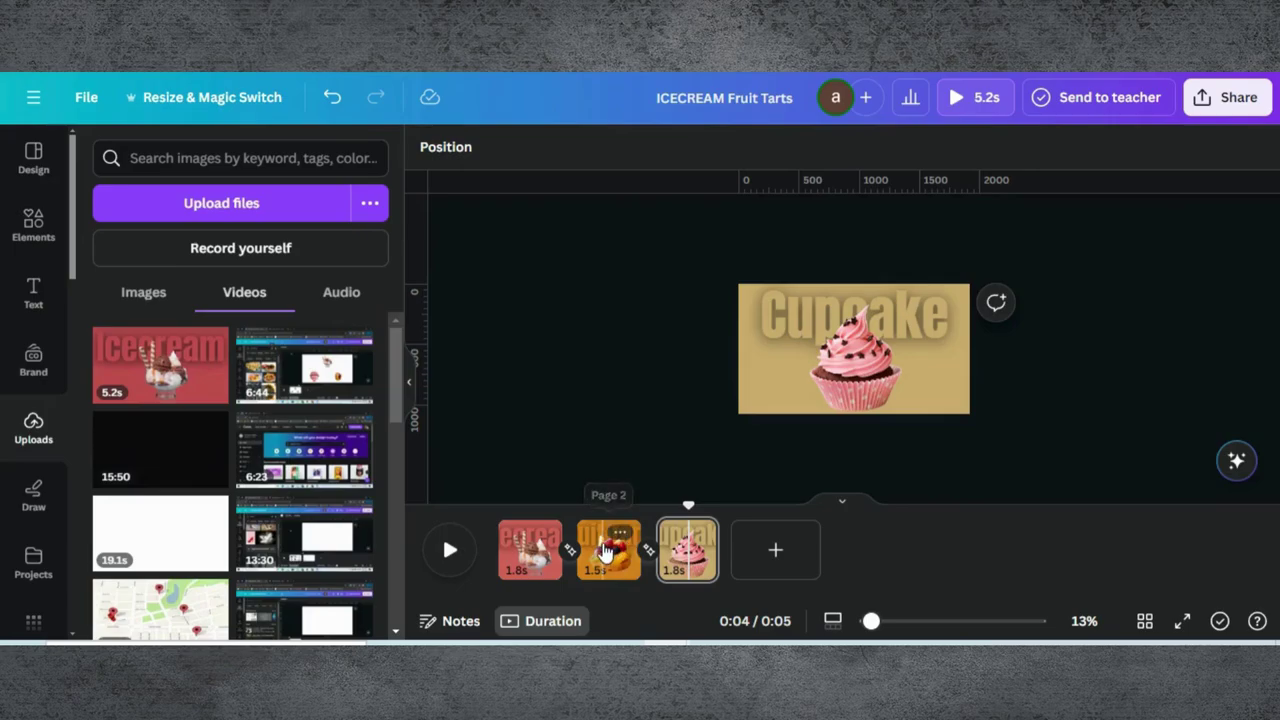
Adjust the position of the tart image on the Fruit Tarts page and replay the animation from the start
{"action": "left_click", "coordinate": [604, 553]}
{"action": "left_click", "coordinate": [858, 364]}
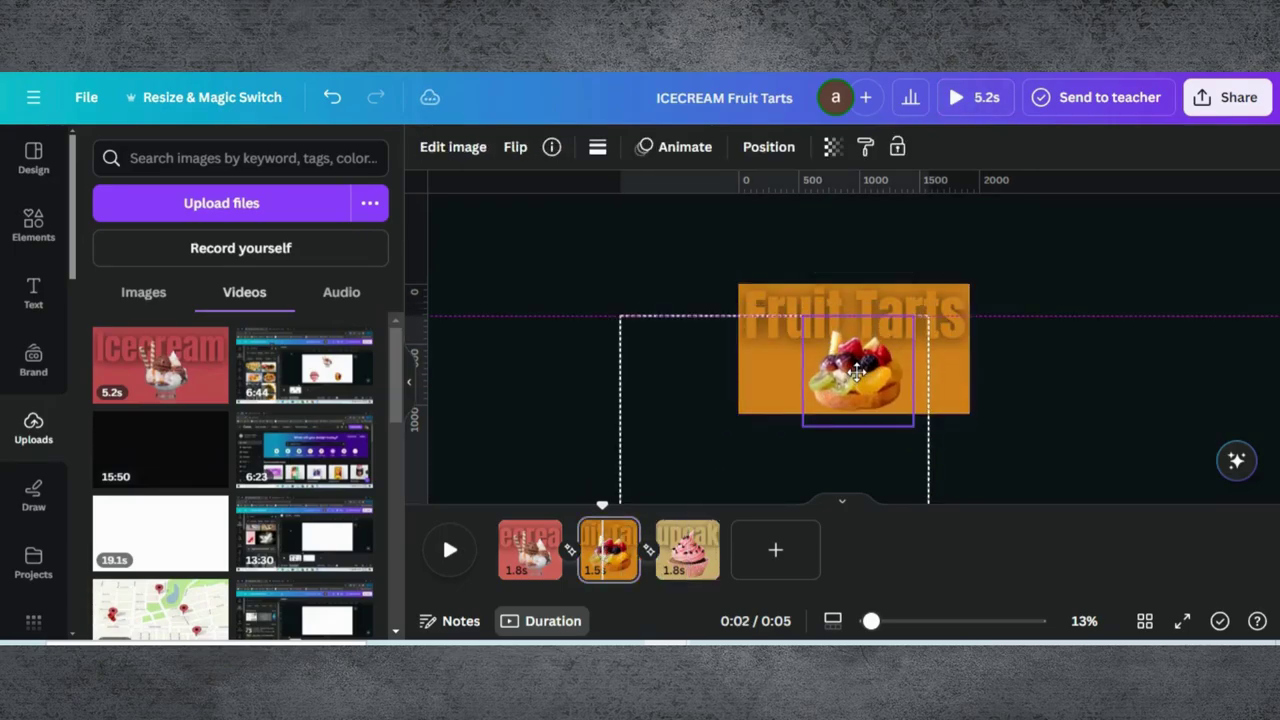
{"action": "left_click", "coordinate": [452, 550]}
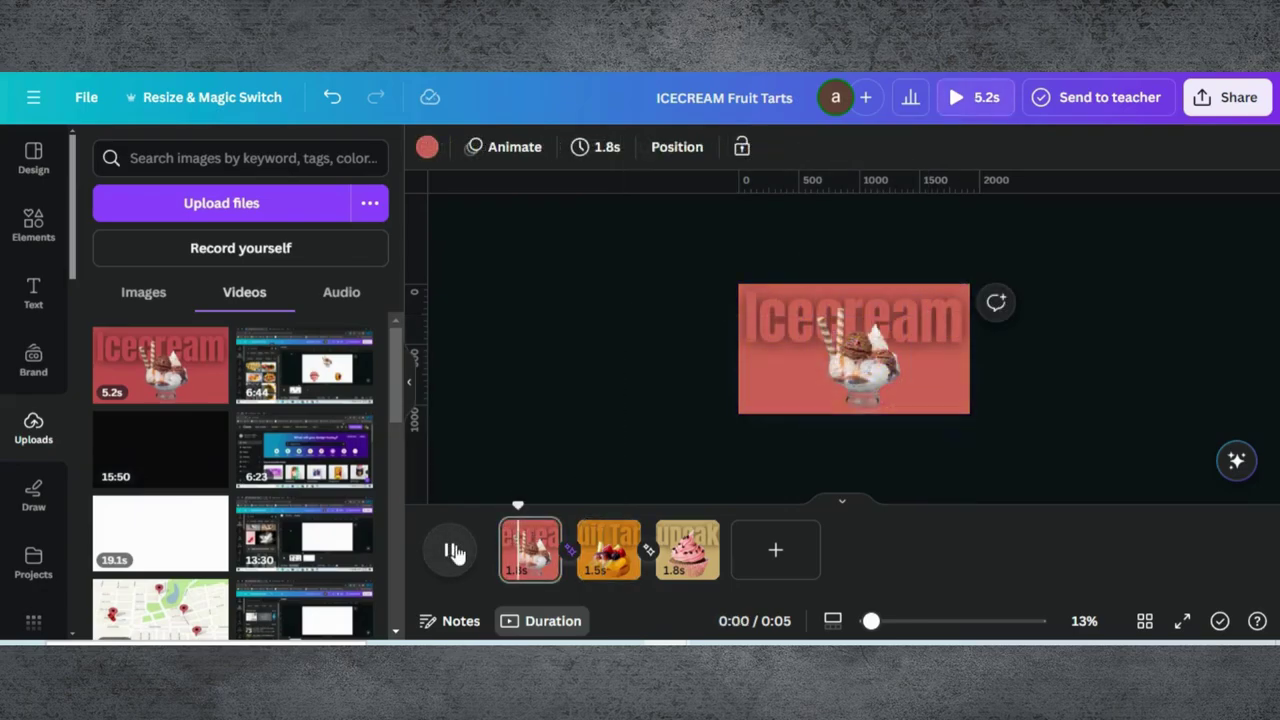